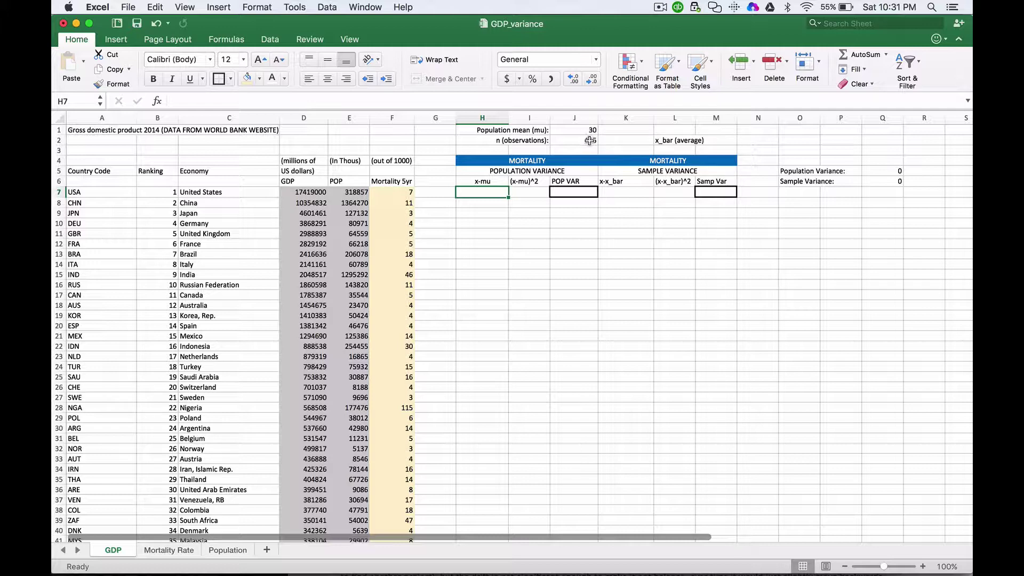
# Step: Inspect the formulas behind the observation count, mortality lookup and population mean
pyautogui.click(590, 140)
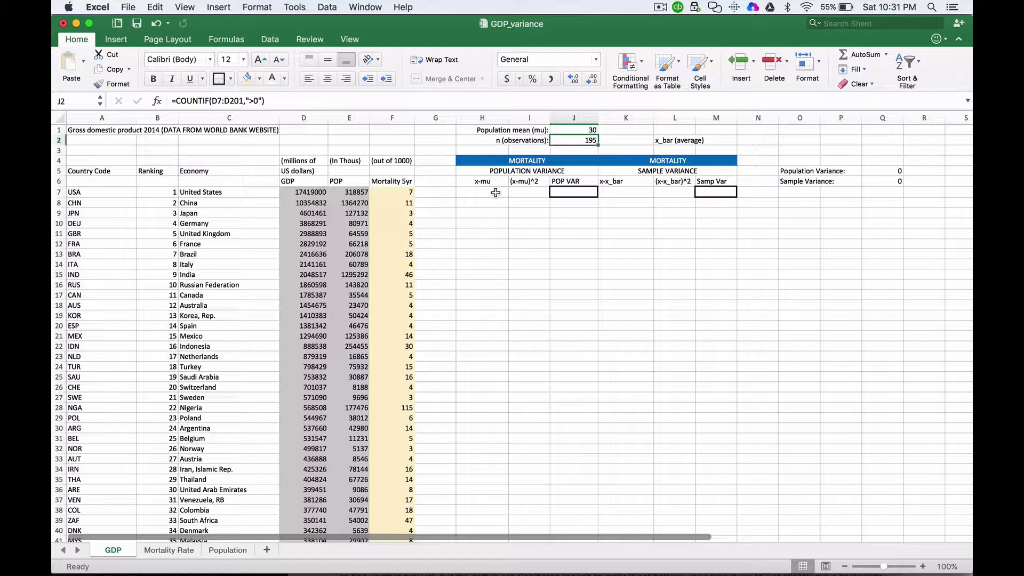
pyautogui.click(409, 192)
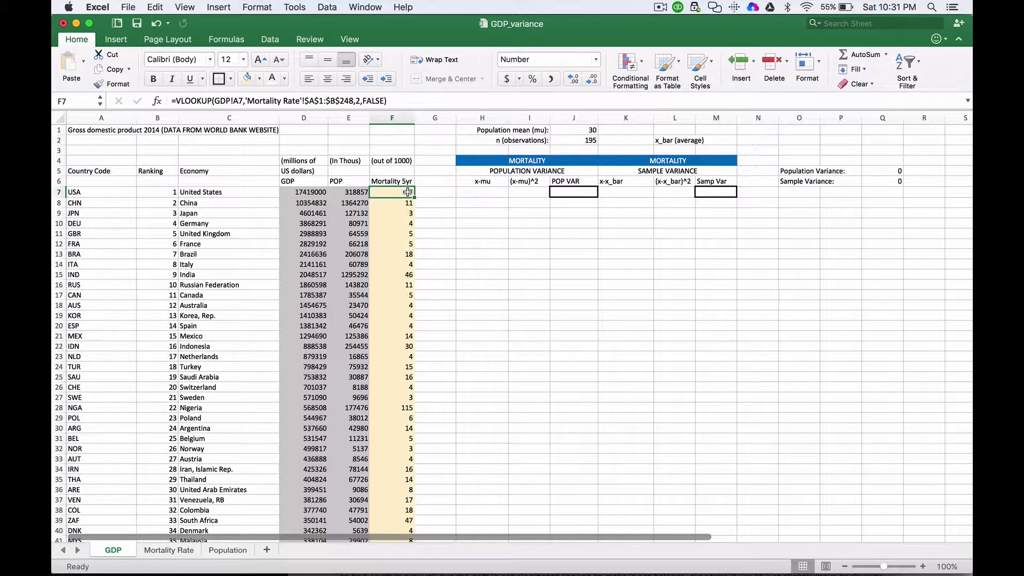
pyautogui.click(582, 132)
# Step: Enter =F7-$J$1 in H7, with the population mean reference made absolute
pyautogui.click(479, 192)
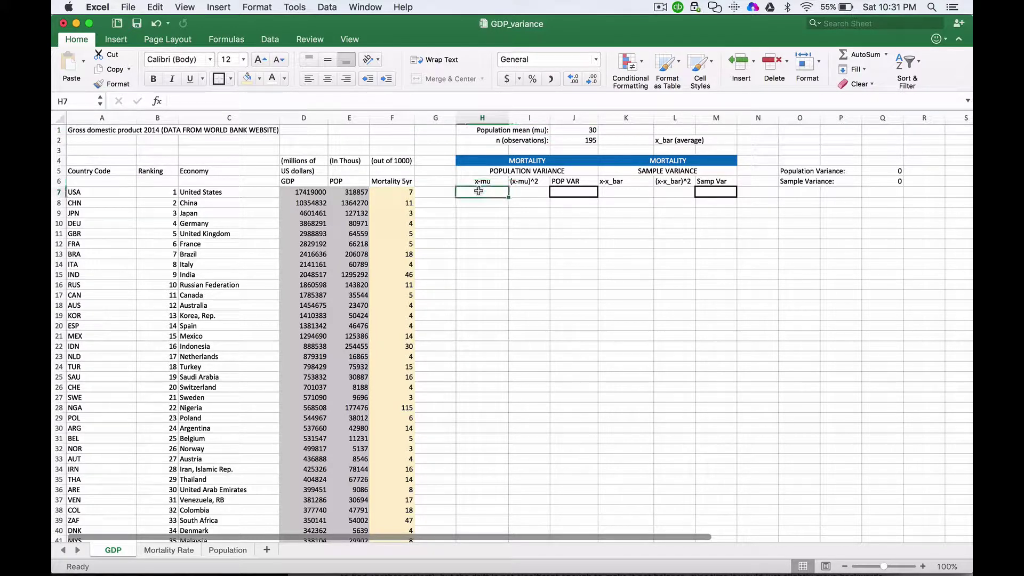
pyautogui.write('=')
pyautogui.press('Left')
pyautogui.press('Left')
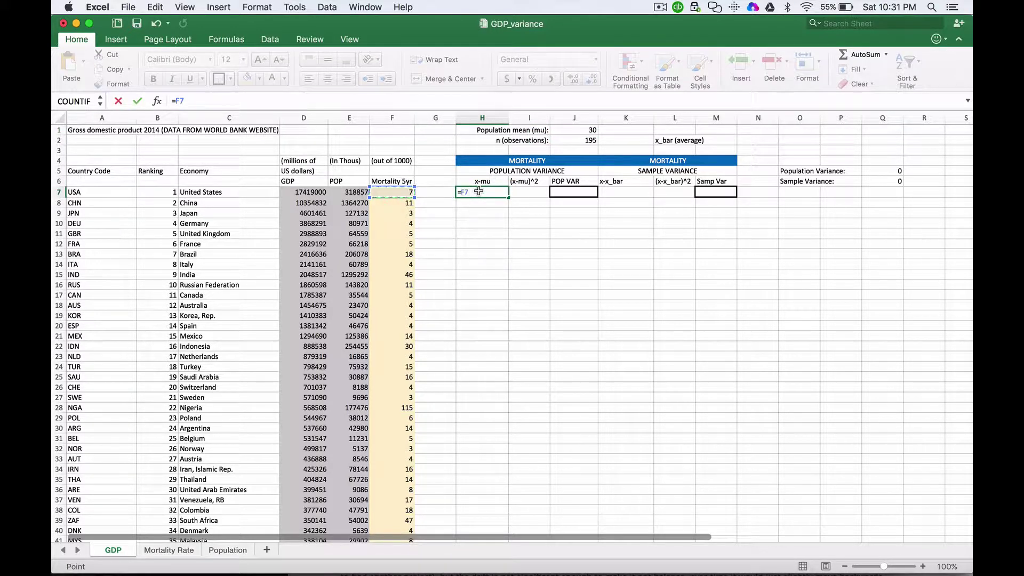
pyautogui.write('-')
pyautogui.click(591, 131)
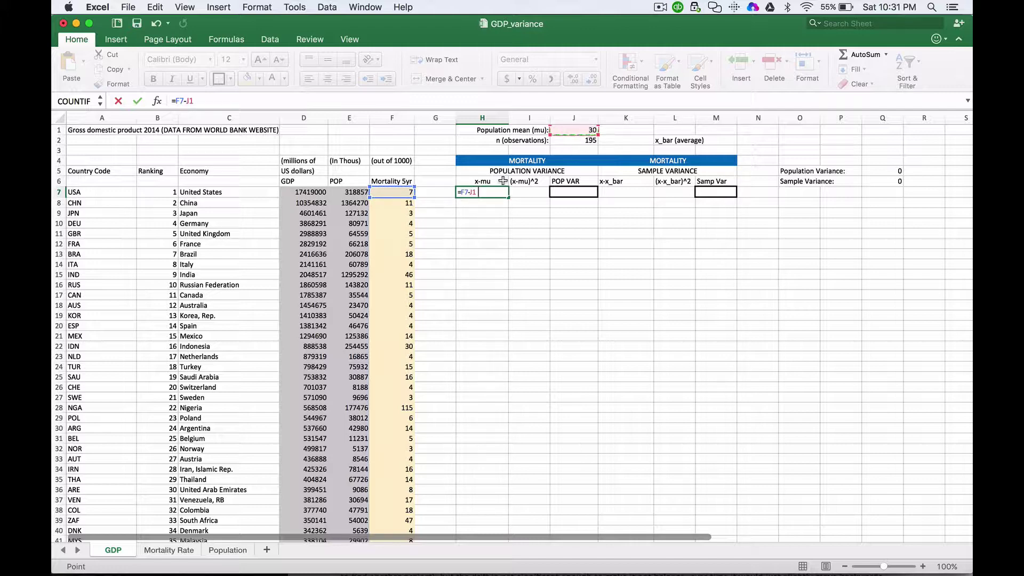
pyautogui.press('Return')
pyautogui.click(500, 193)
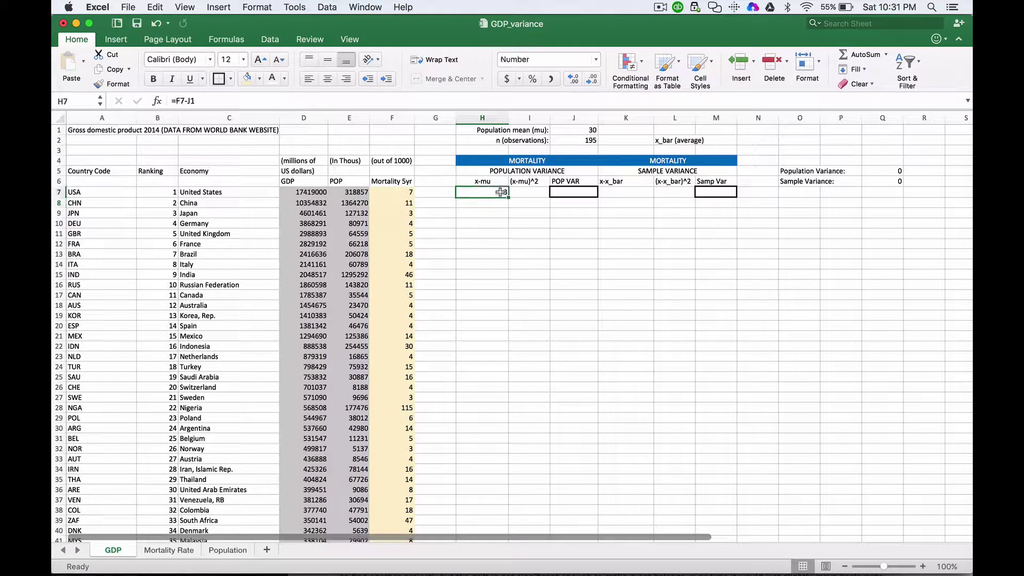
pyautogui.click(188, 102)
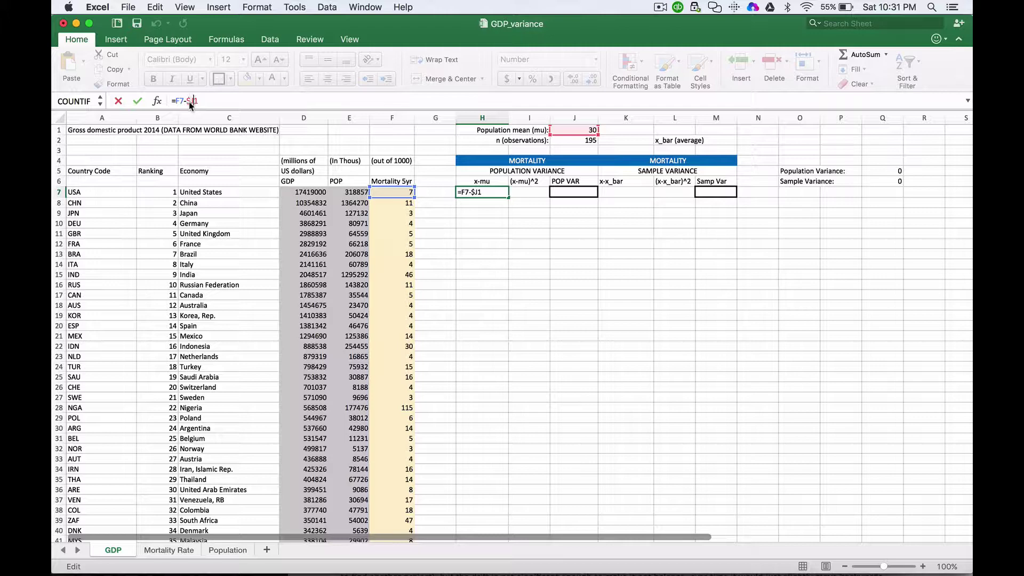
pyautogui.press('super+t')
pyautogui.press('Return')
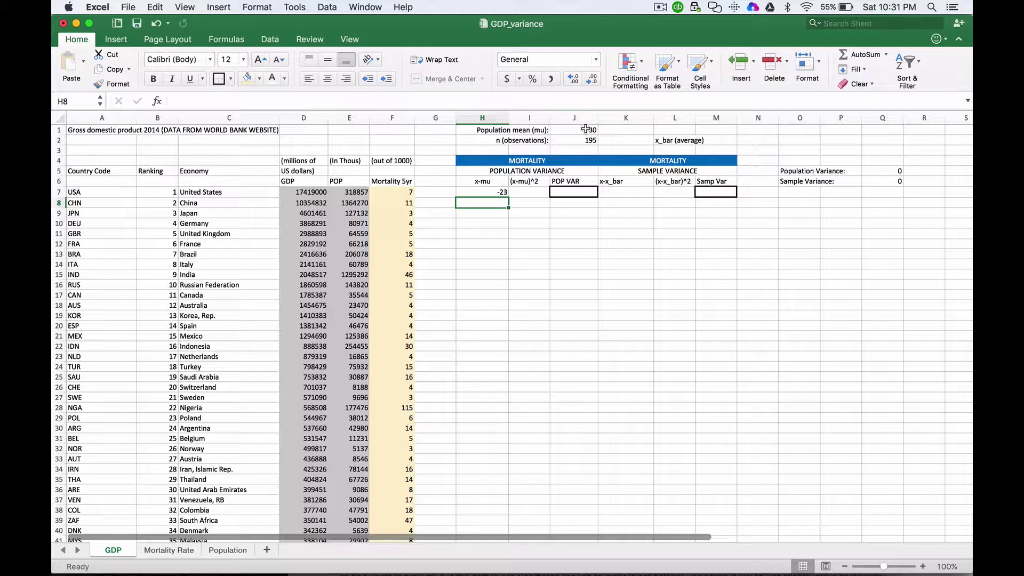
# Step: Fill the x-mu formula down to row 201, giving deviations like -23 and -19
pyautogui.click(485, 193)
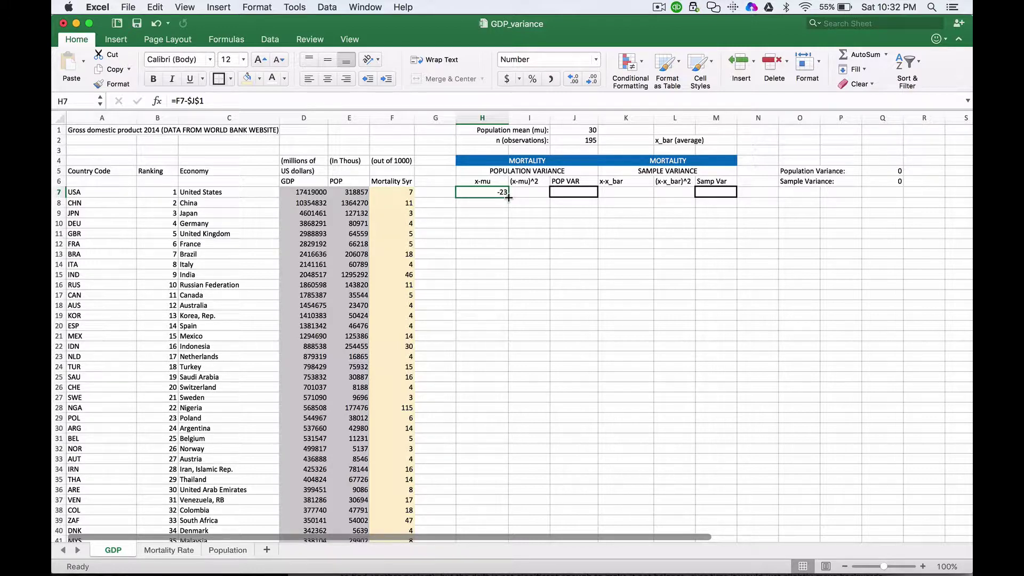
pyautogui.moveTo(507, 198); pyautogui.dragTo(492, 297)
pyautogui.scroll(15, 549, 270)
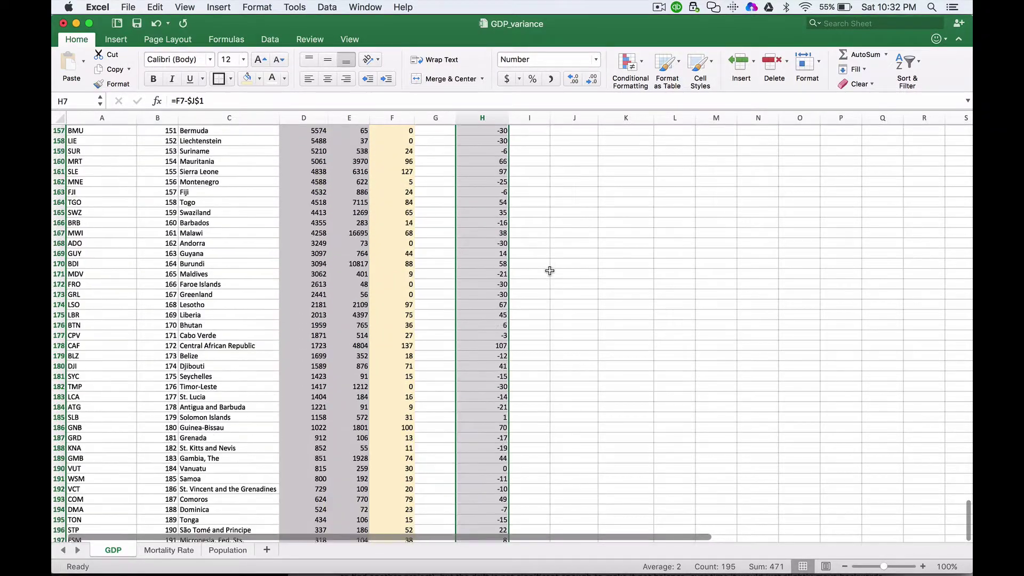
pyautogui.scroll(20, 549, 270)
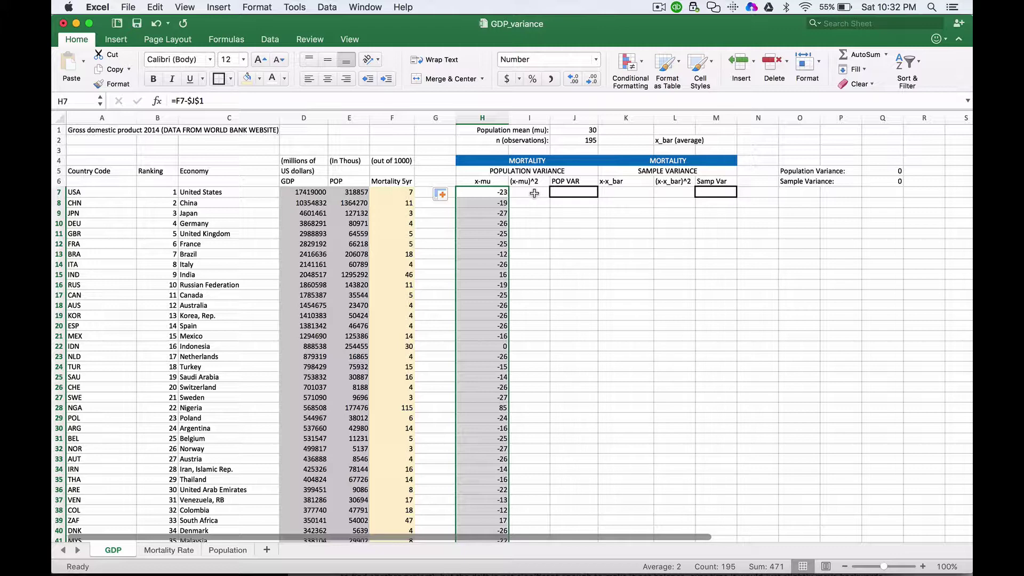
# Step: Enter =H7^2 in I7 and fill it down to row 201 to square each deviation
pyautogui.click(535, 194)
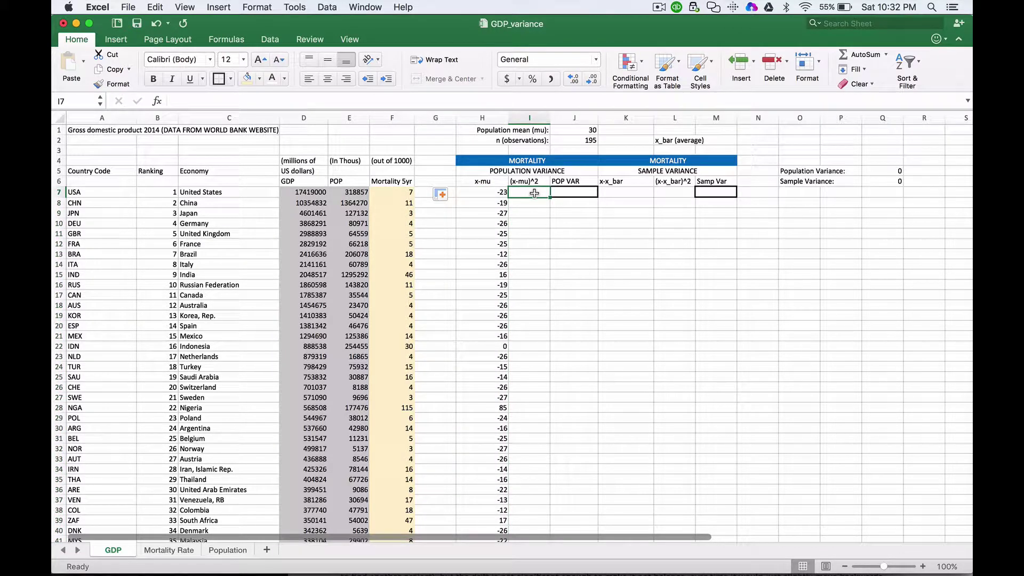
pyautogui.write('=')
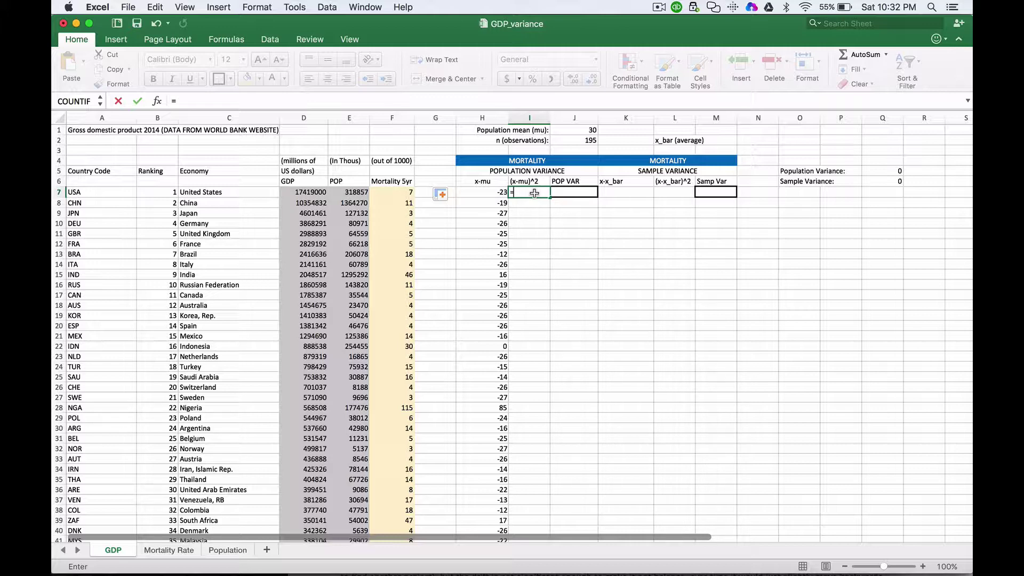
pyautogui.press('Left')
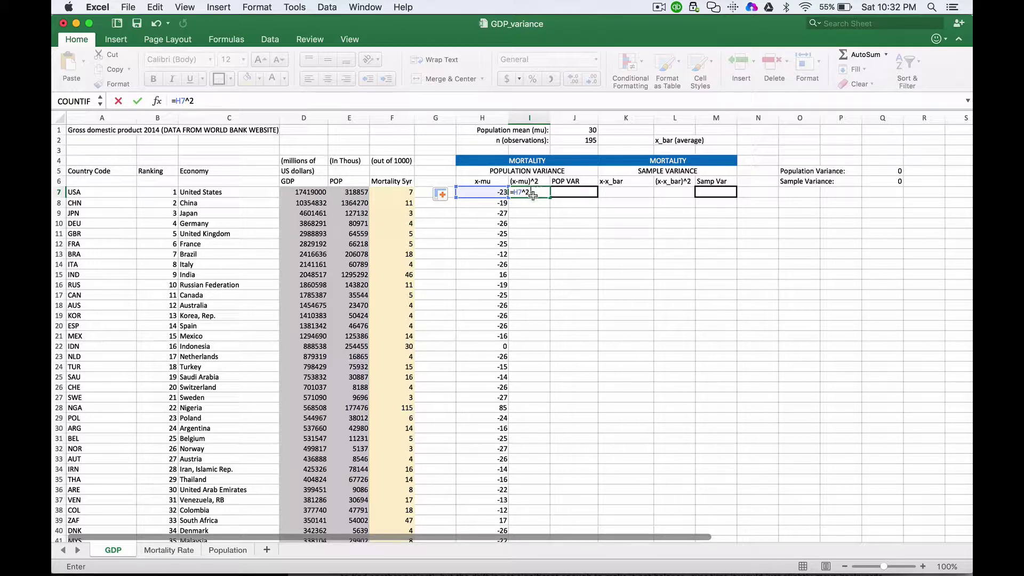
pyautogui.press('Return')
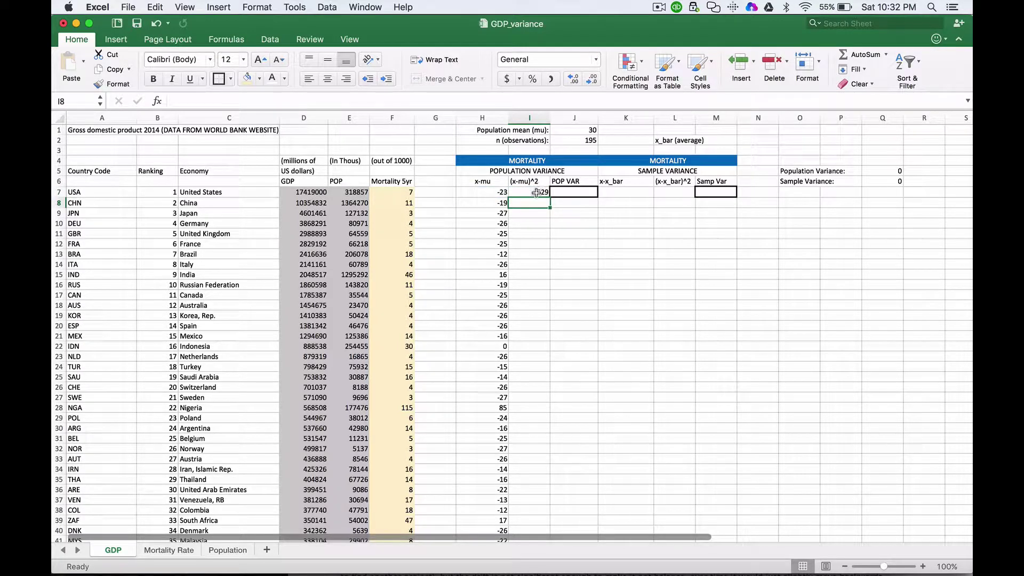
pyautogui.click(536, 193)
pyautogui.moveTo(548, 197); pyautogui.dragTo(535, 277)
pyautogui.scroll(15, 598, 207)
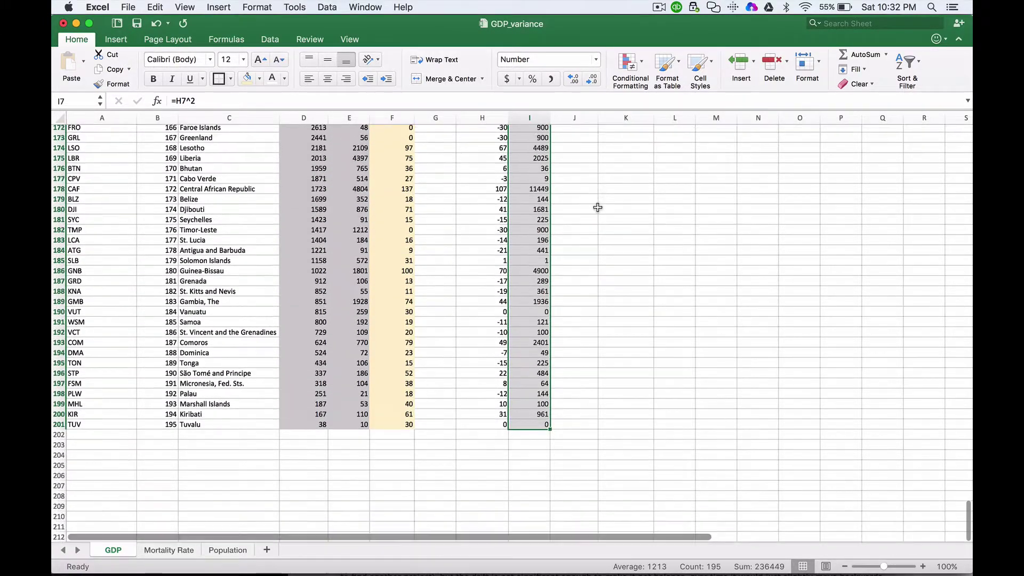
pyautogui.scroll(20, 598, 208)
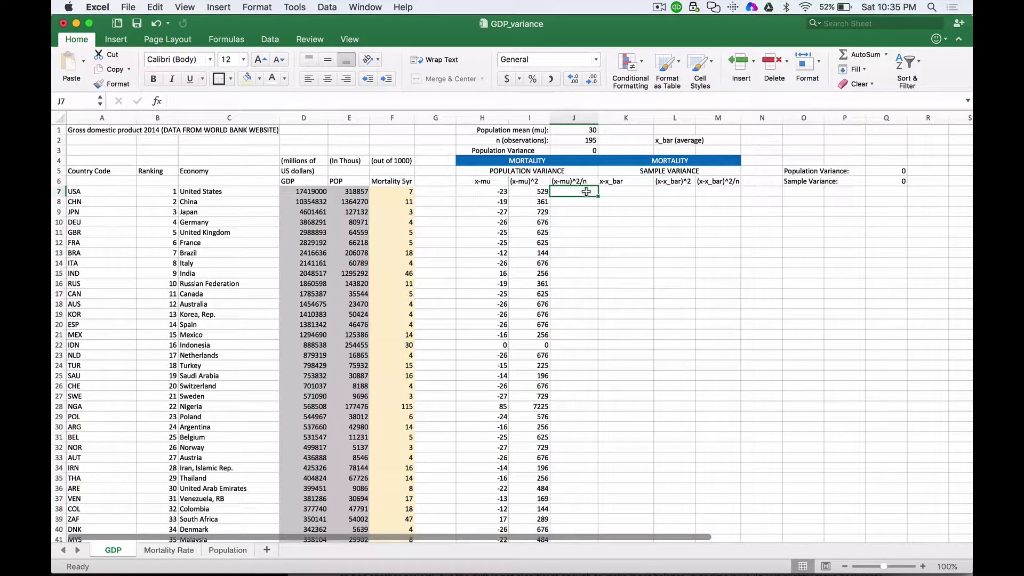
# Step: Enter =I7/$J$2 in J7, dividing the squared deviation by a fixed n
pyautogui.press('Left')
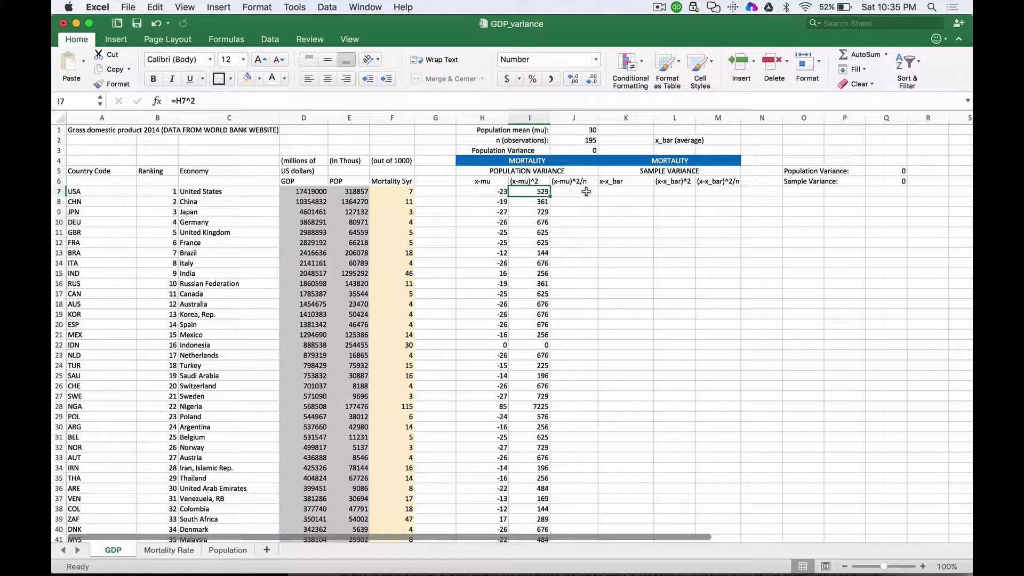
pyautogui.click(586, 191)
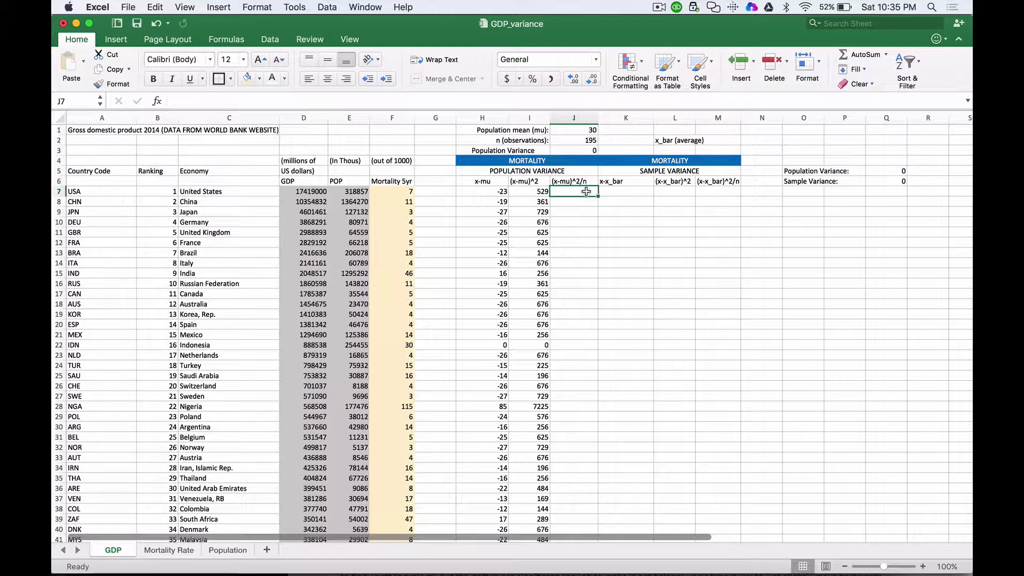
pyautogui.write('=')
pyautogui.press('Left')
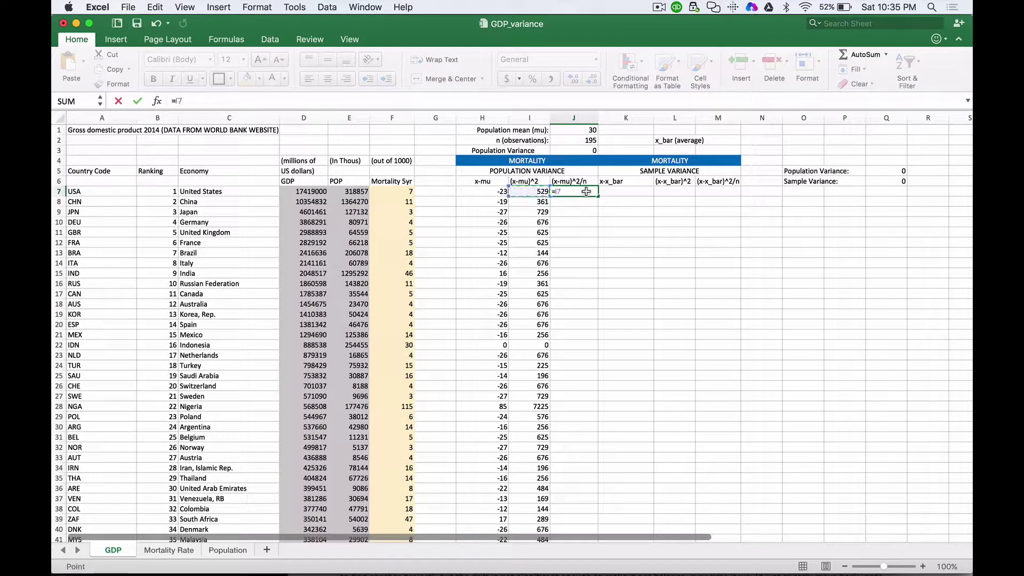
pyautogui.write('/')
pyautogui.press('Up')
pyautogui.press('Up')
pyautogui.press('Up')
pyautogui.press('Up')
pyautogui.press('Up')
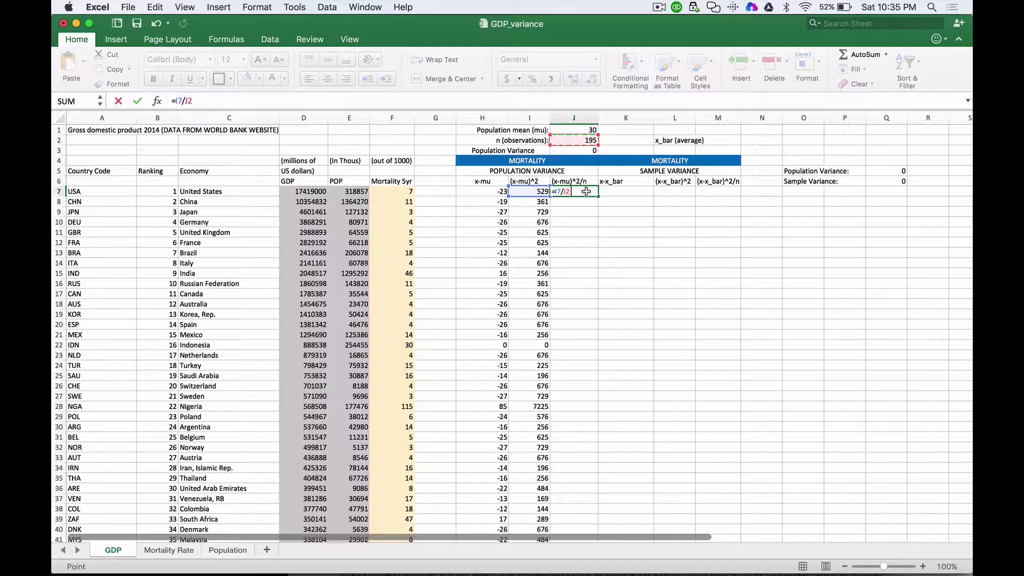
pyautogui.press('Return')
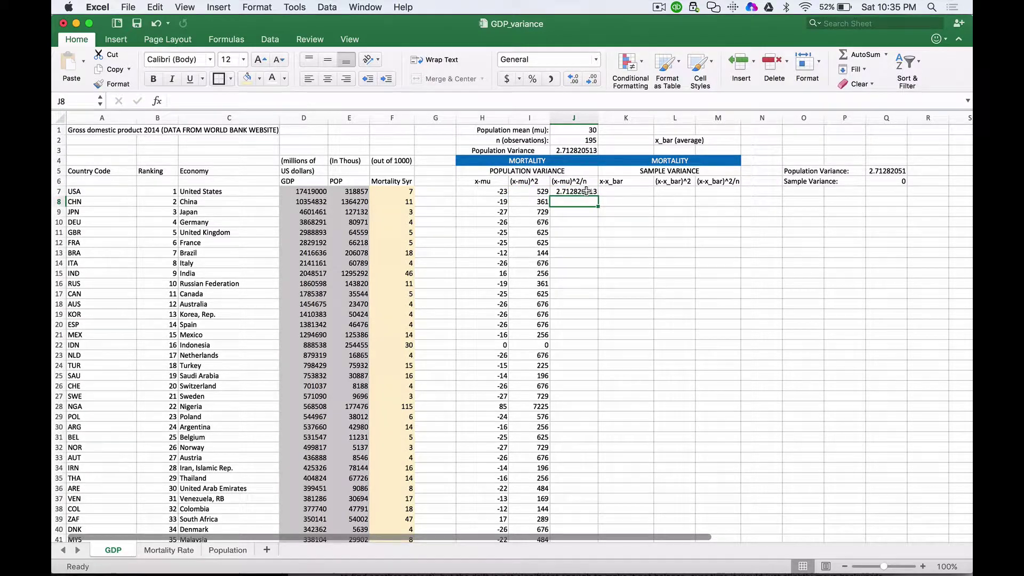
pyautogui.click(587, 191)
pyautogui.click(188, 103)
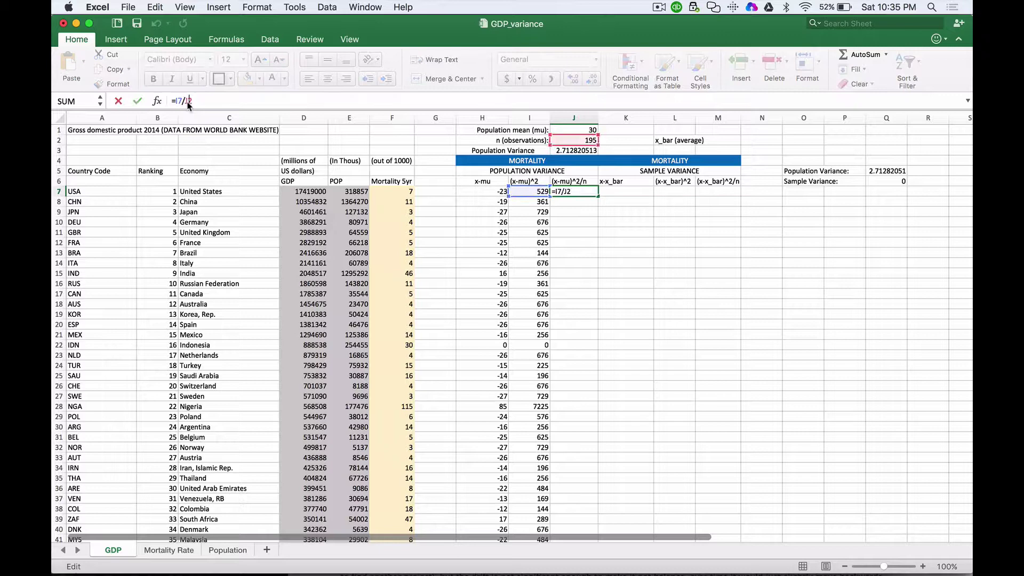
pyautogui.write('$J$')
pyautogui.press('Return')
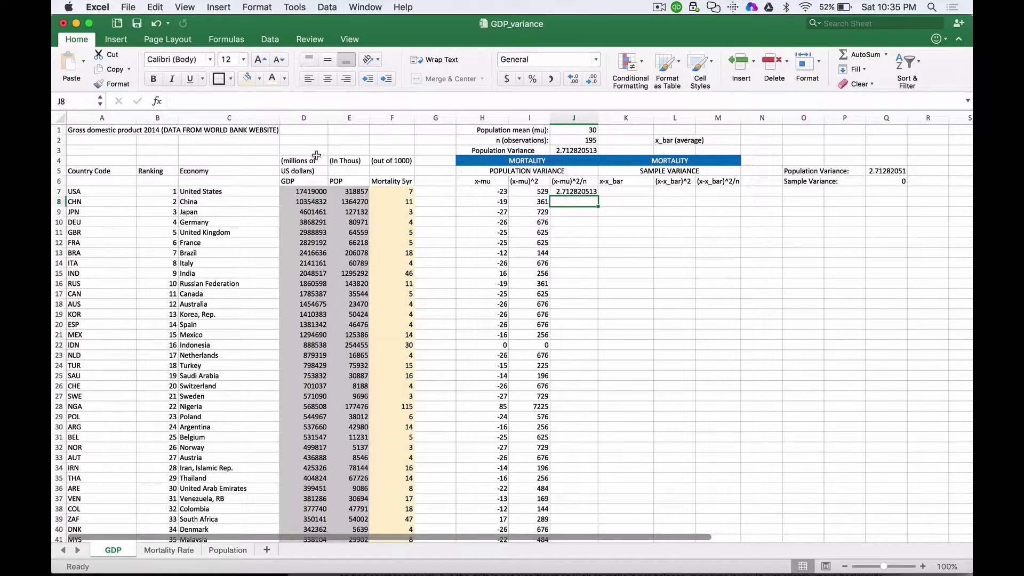
# Step: Fill the (x-mu)^2/n formula down all rows and check the 1212.558974 variance sum
pyautogui.click(579, 190)
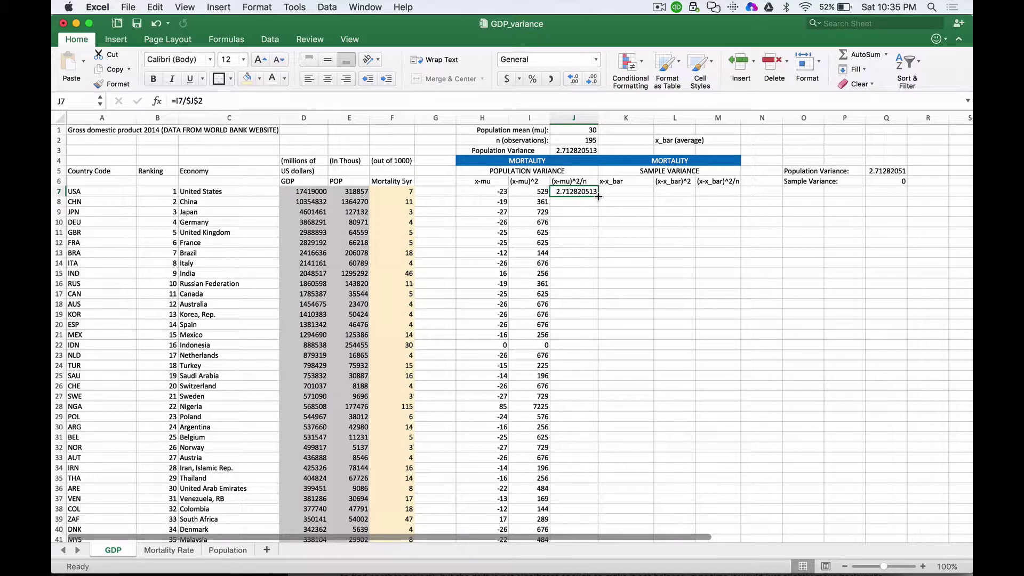
pyautogui.doubleClick(598, 197)
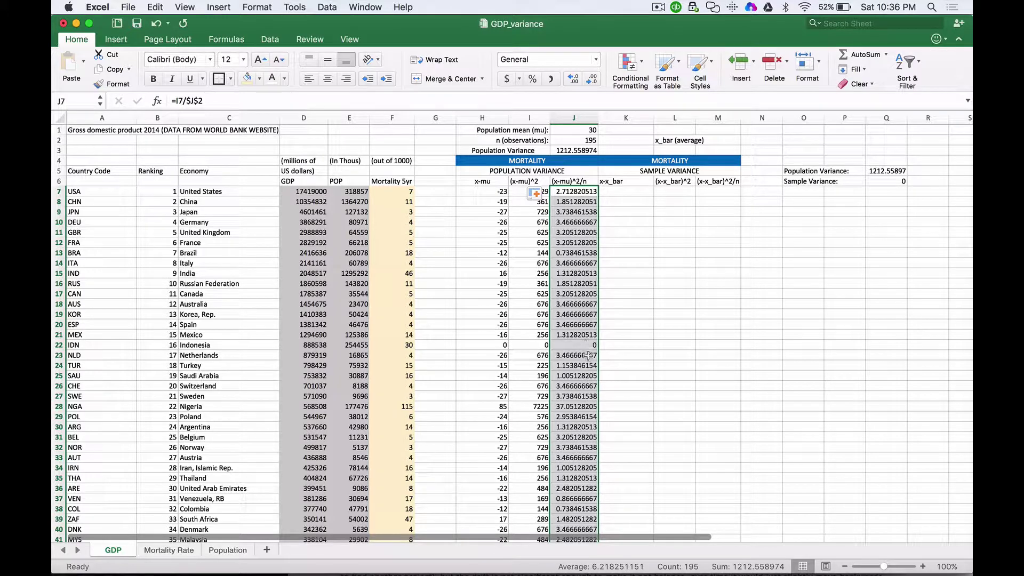
pyautogui.click(578, 151)
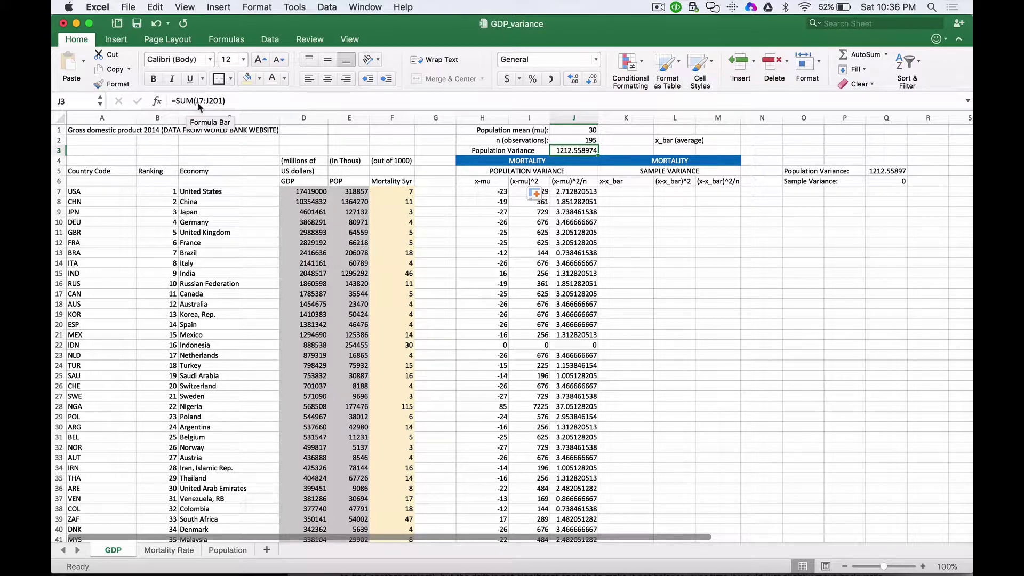
pyautogui.scroll(-1, 603, 302)
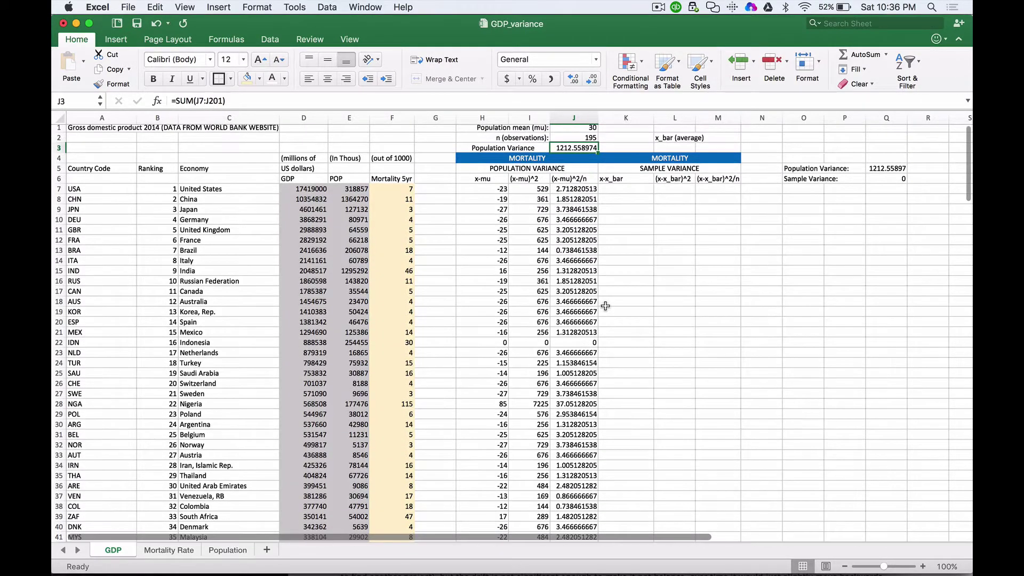
pyautogui.scroll(-20, 606, 305)
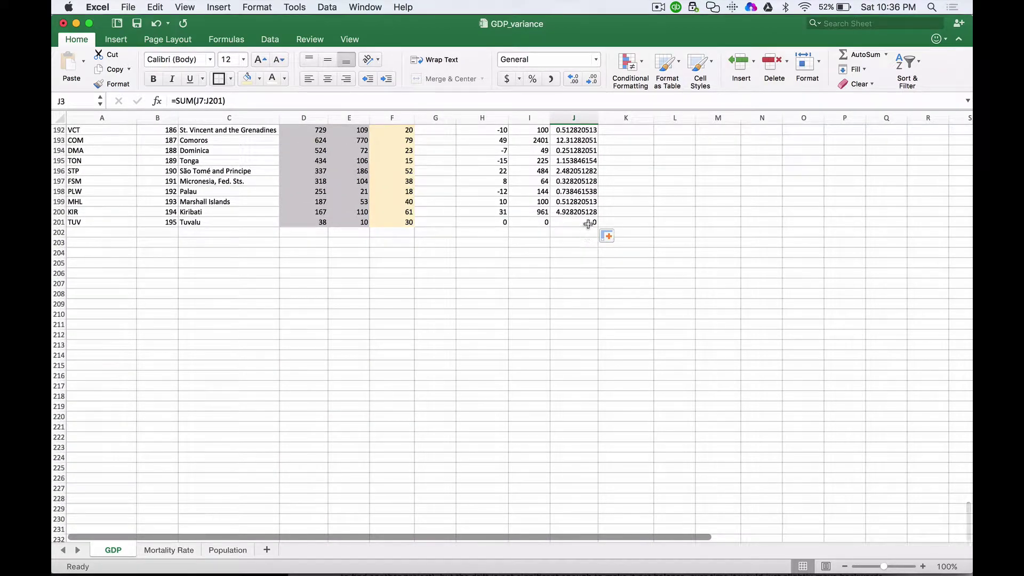
pyautogui.scroll(7, 586, 227)
pyautogui.scroll(20, 588, 223)
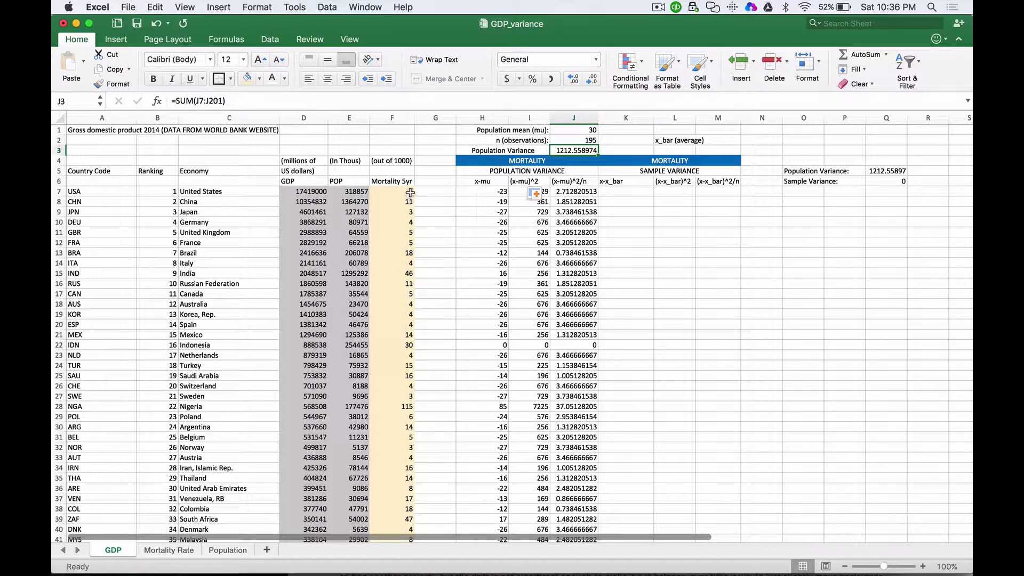
# Step: Enter =AVERAGE(F7:F40) in the cell beside x_bar (average), giving 14
pyautogui.click(409, 191)
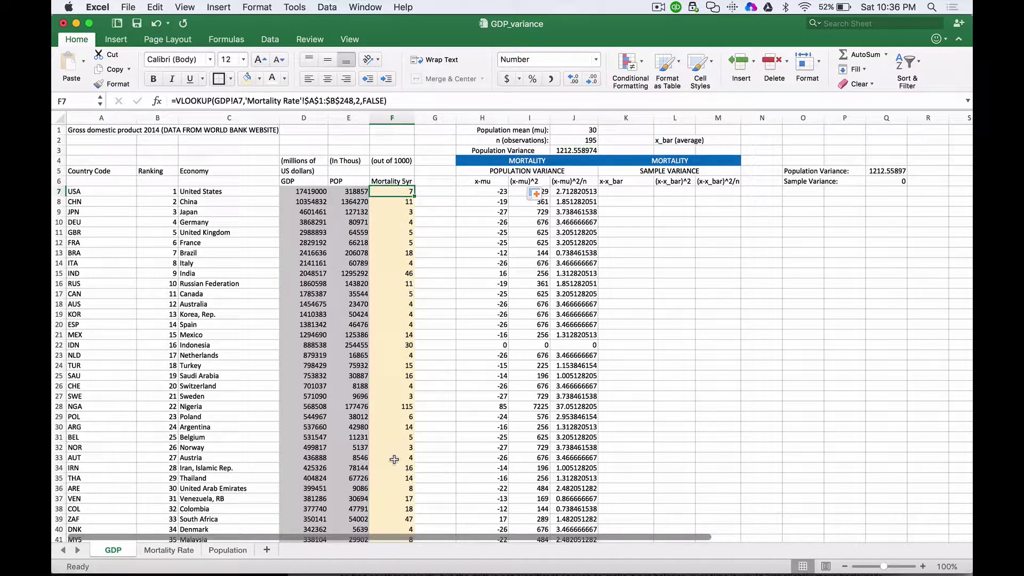
pyautogui.keyDown('shift'); pyautogui.click(393, 528); pyautogui.keyUp('shift')
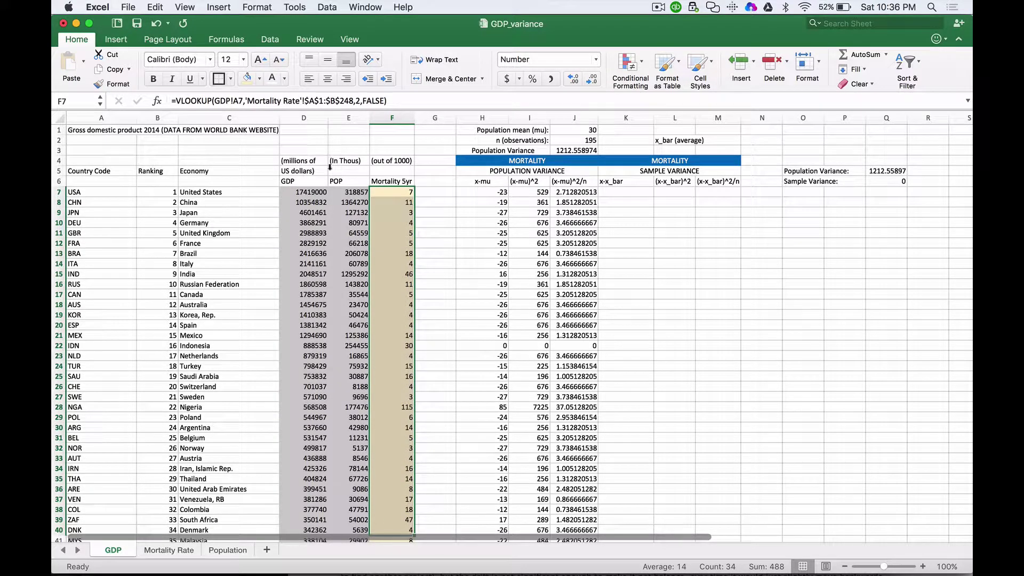
pyautogui.click(715, 190)
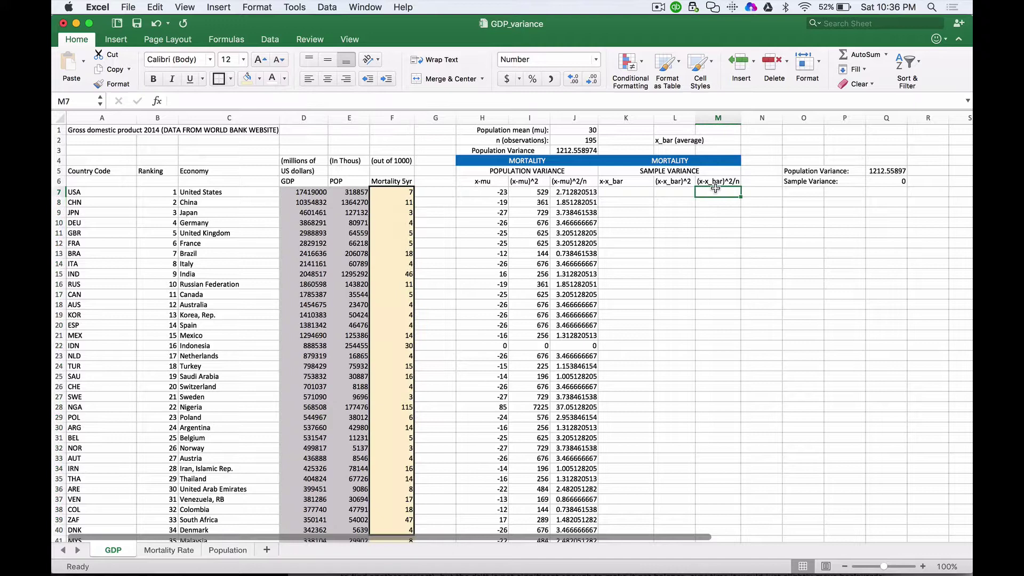
pyautogui.press('Up')
pyautogui.press('Up')
pyautogui.press('Up')
pyautogui.press('Up')
pyautogui.press('Up')
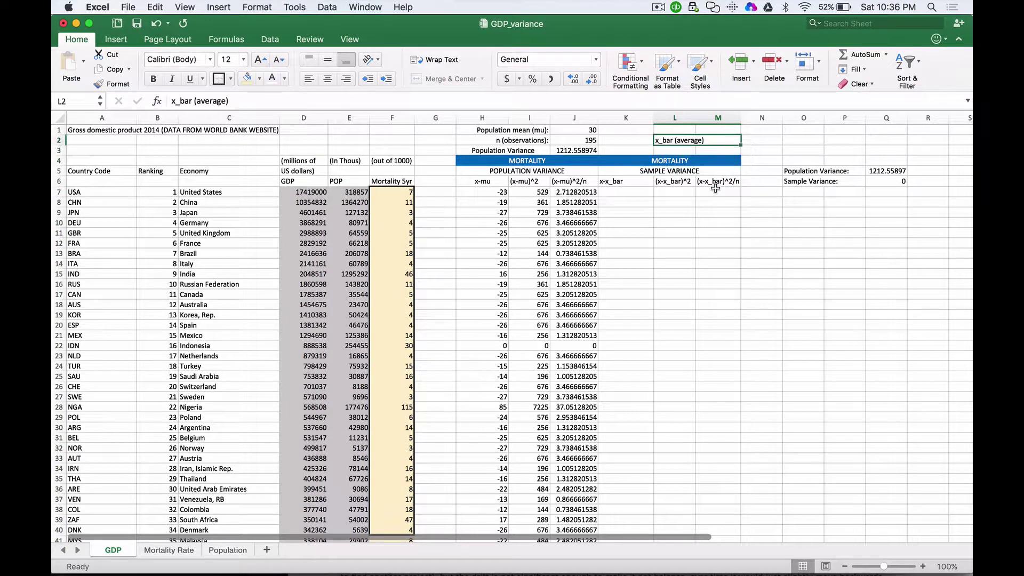
pyautogui.press('Right')
pyautogui.press('Right')
pyautogui.write('=A')
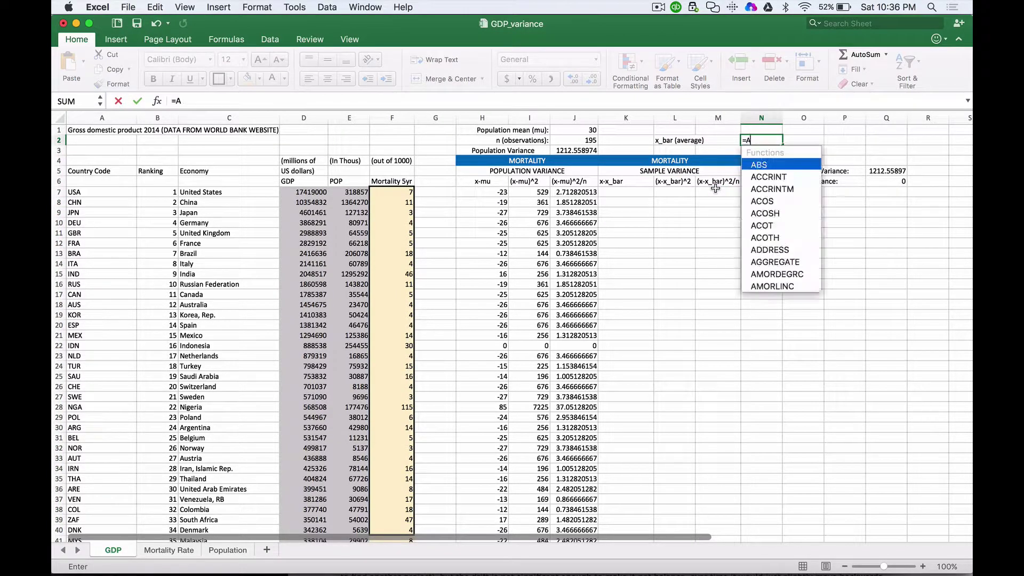
pyautogui.write('VERAGE(')
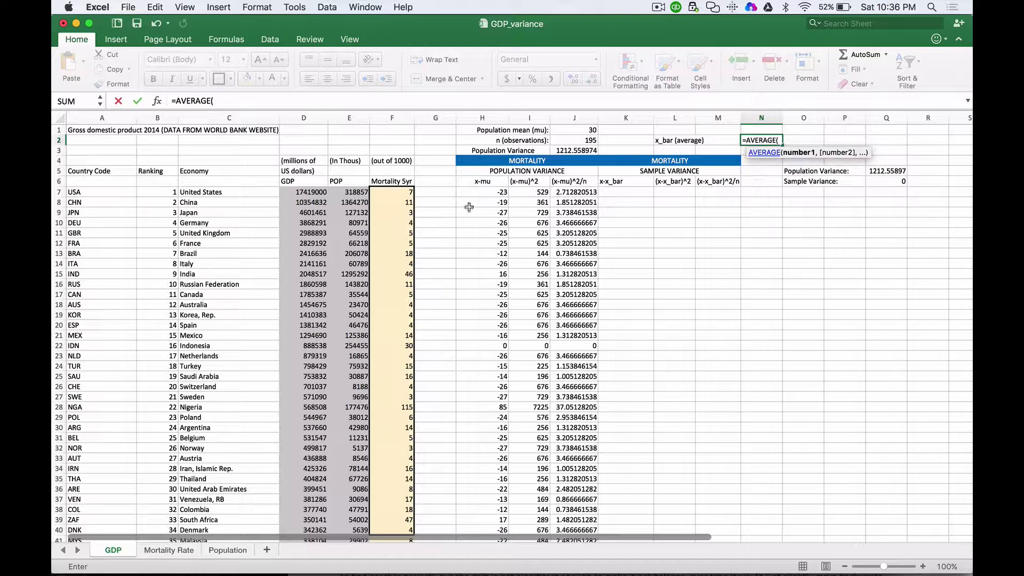
pyautogui.click(397, 194)
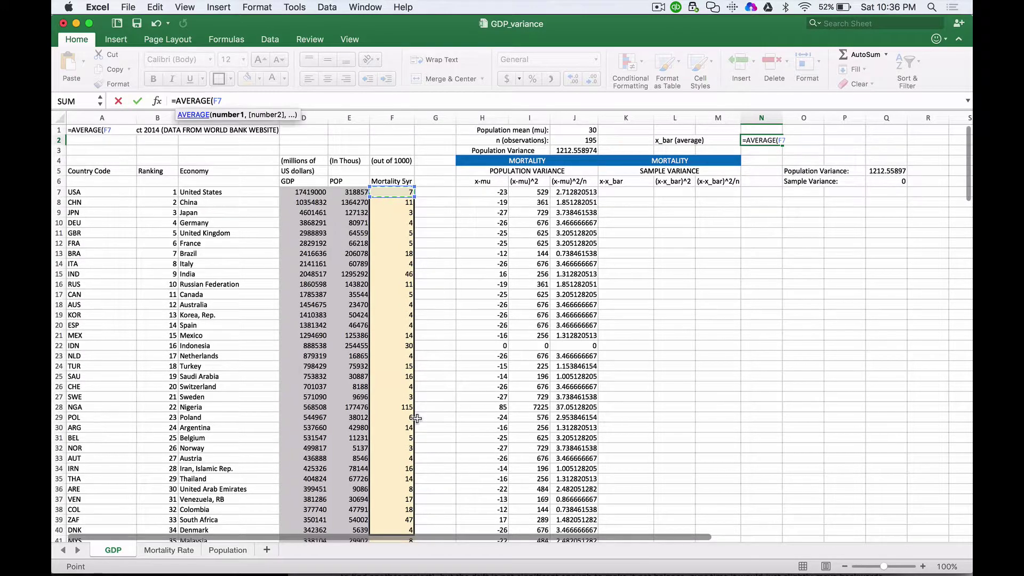
pyautogui.keyDown('shift'); pyautogui.click(400, 530); pyautogui.keyUp('shift')
pyautogui.press('Return')
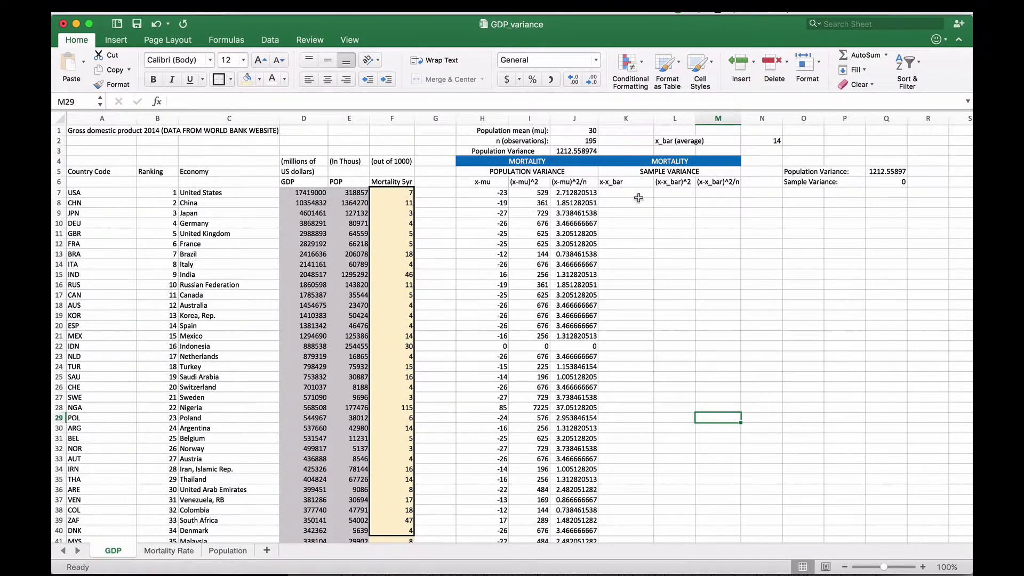
# Step: Begin the first x-x_bar formula in K7 with =F7
pyautogui.click(638, 195)
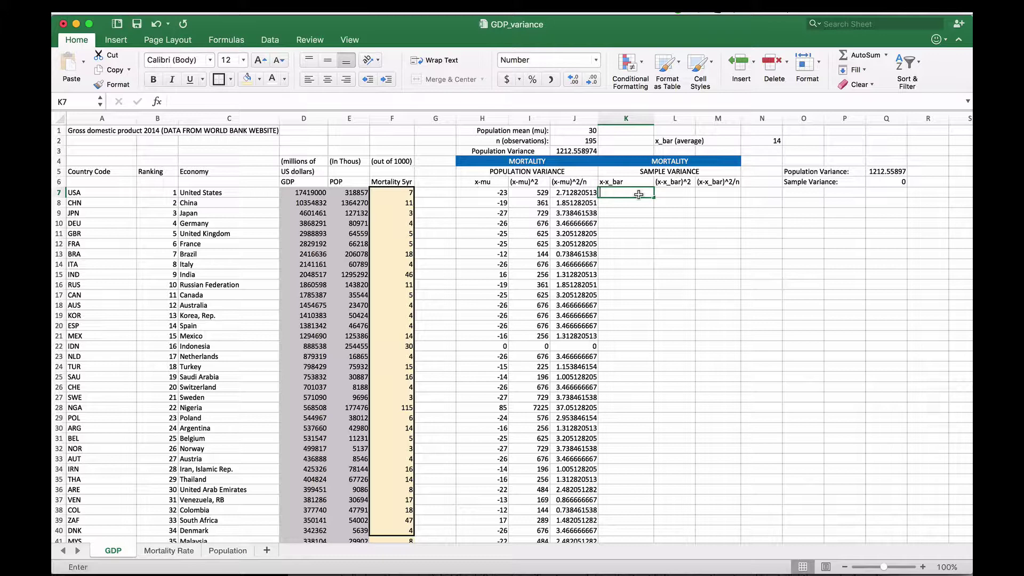
pyautogui.write('=')
pyautogui.press('Left')
pyautogui.press('Left')
pyautogui.press('Left')
pyautogui.press('Left')
pyautogui.press('Left')
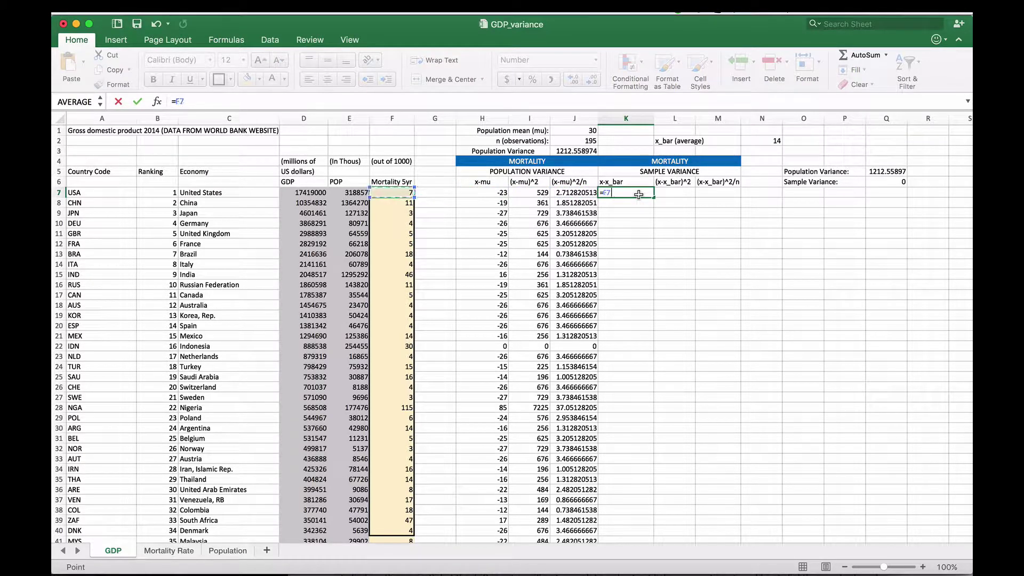
# Step: Complete K7 as =F7-$N$2 and fill it down column K, giving -7, -3, -11
pyautogui.write('-')
pyautogui.click(771, 142)
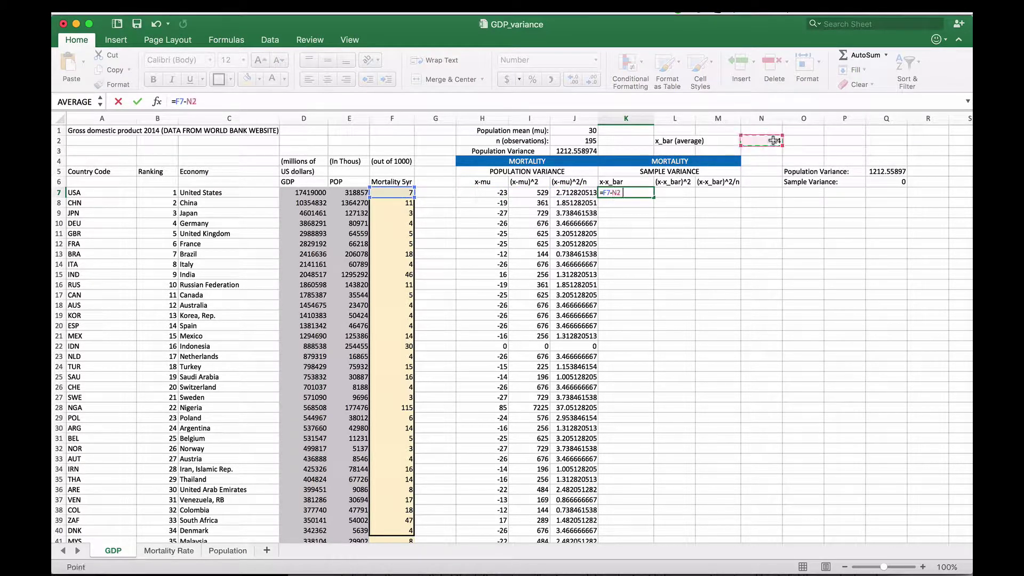
pyautogui.press('Return')
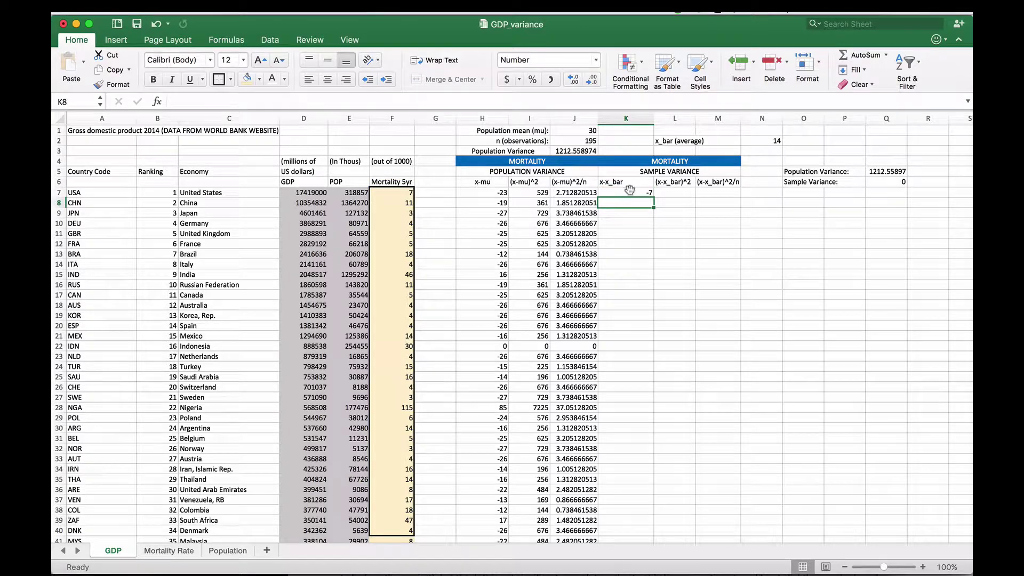
pyautogui.click(630, 191)
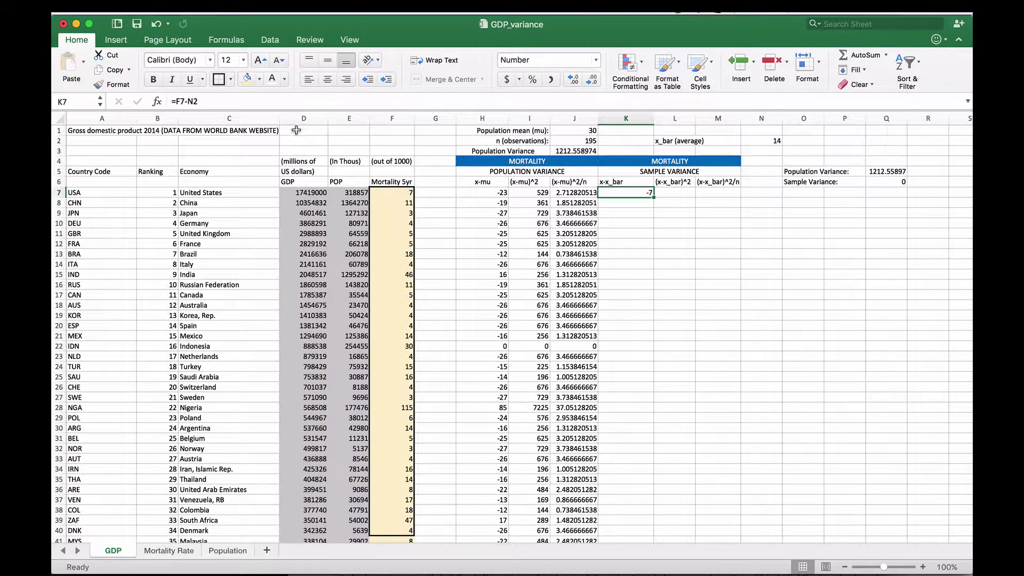
pyautogui.click(192, 101)
pyautogui.press('F4')
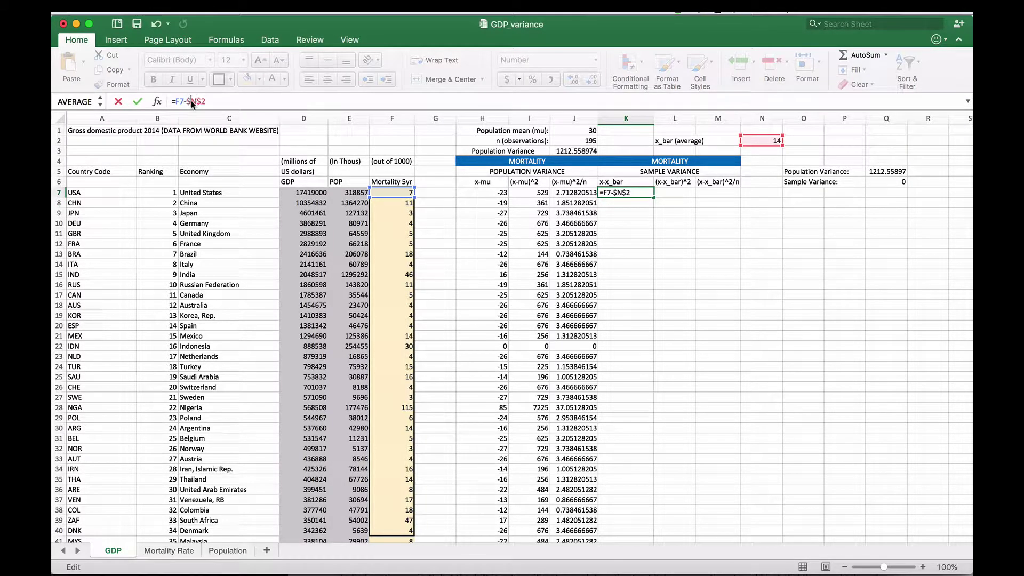
pyautogui.press('Return')
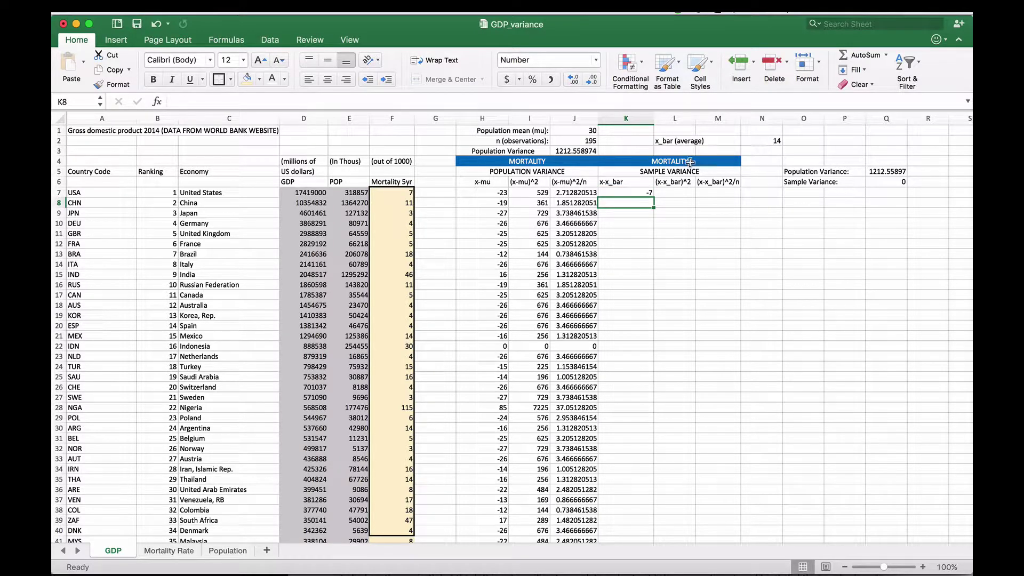
pyautogui.click(627, 191)
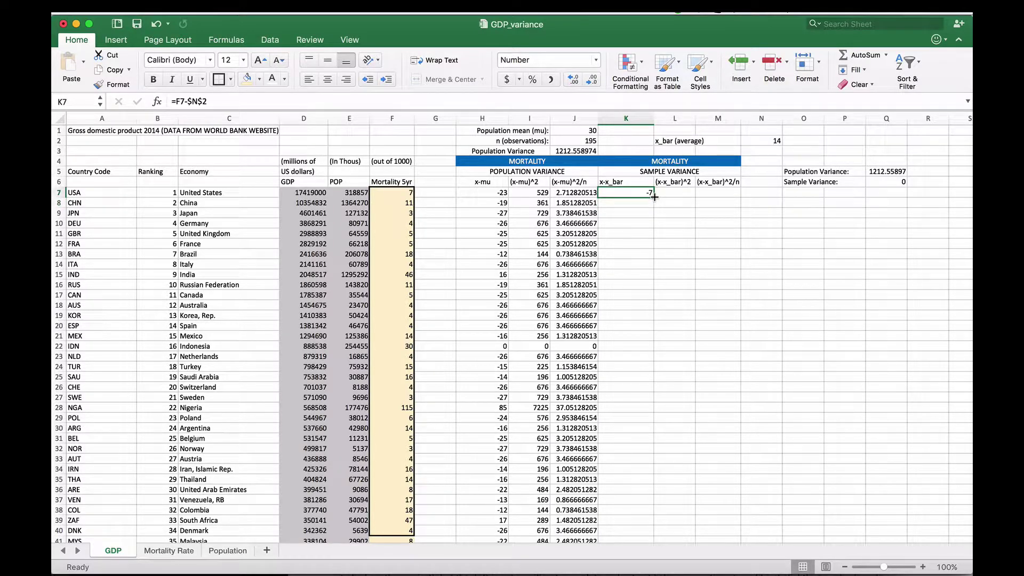
pyautogui.moveTo(654, 197); pyautogui.dragTo(635, 533)
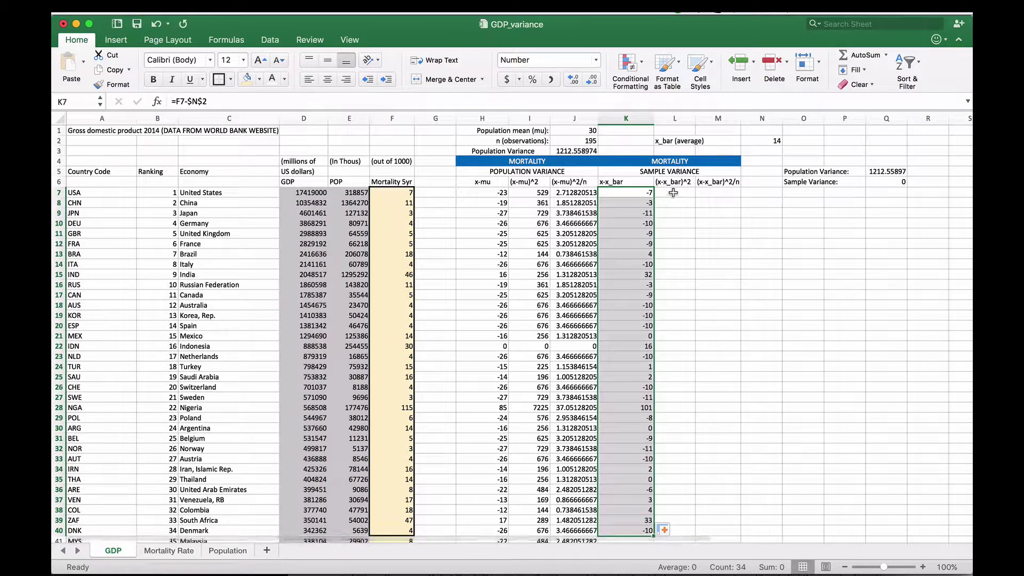
# Step: Enter =K7^2 in L7 and fill it down column L
pyautogui.click(673, 192)
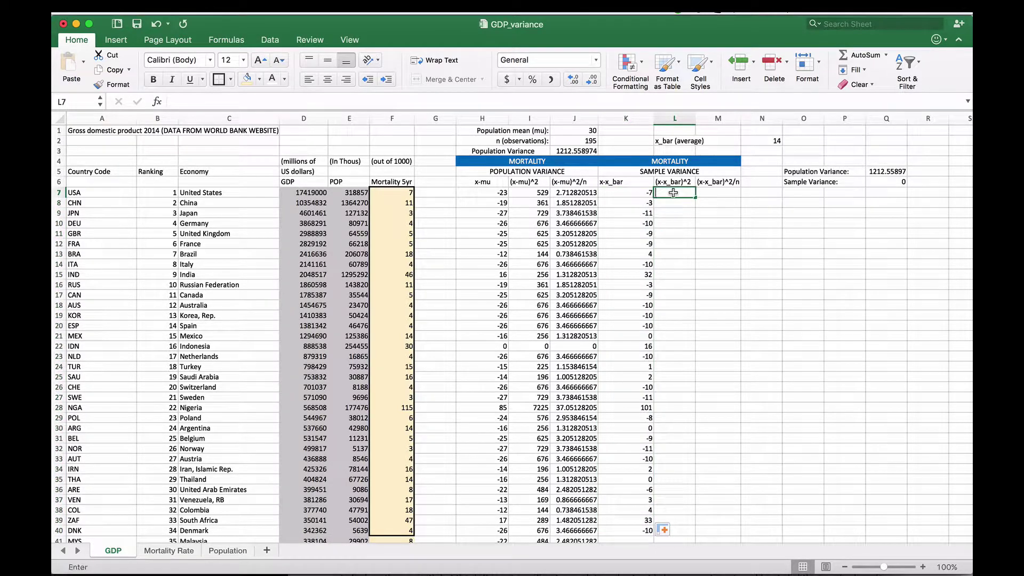
pyautogui.write('=')
pyautogui.press('Left')
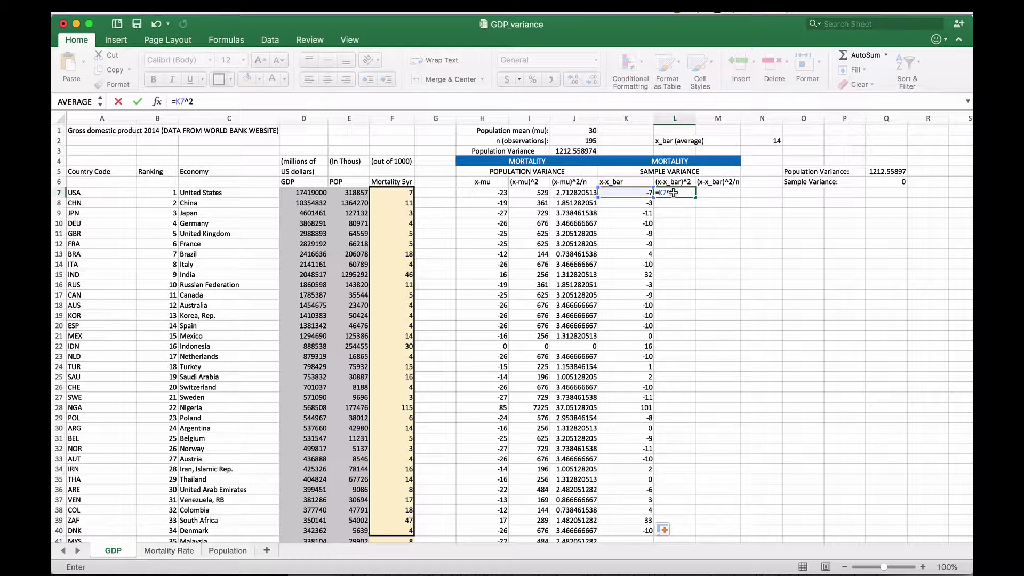
pyautogui.write('^2')
pyautogui.press('Return')
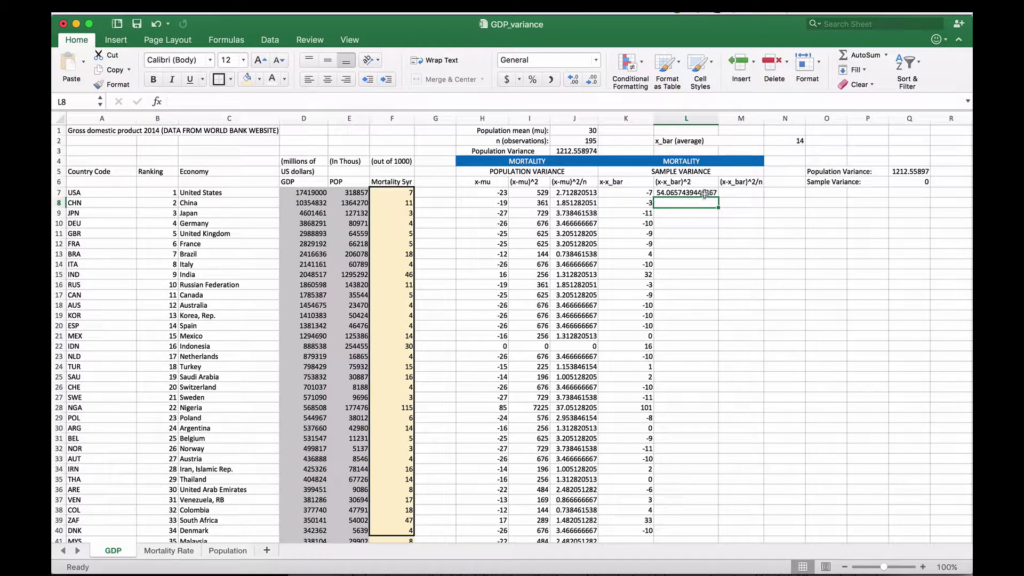
pyautogui.click(714, 194)
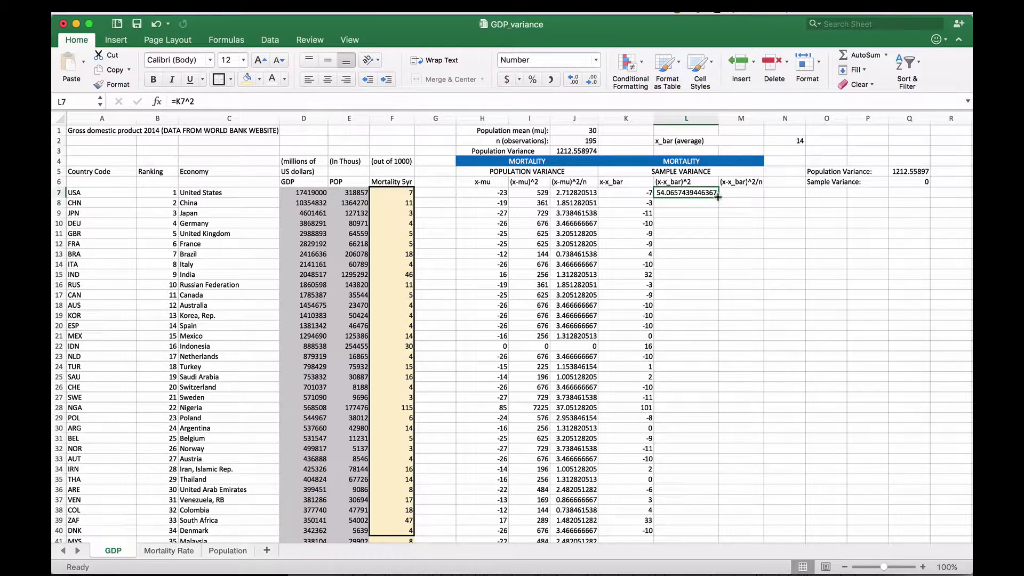
pyautogui.moveTo(718, 198); pyautogui.dragTo(713, 531)
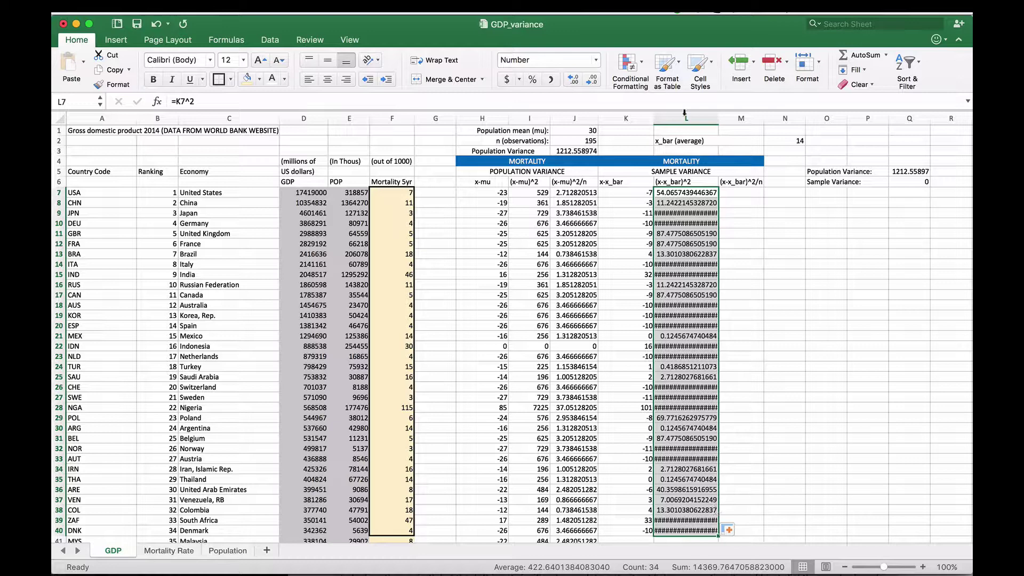
# Step: Reduce column L to four decimal places and narrow the column
pyautogui.click(592, 80)
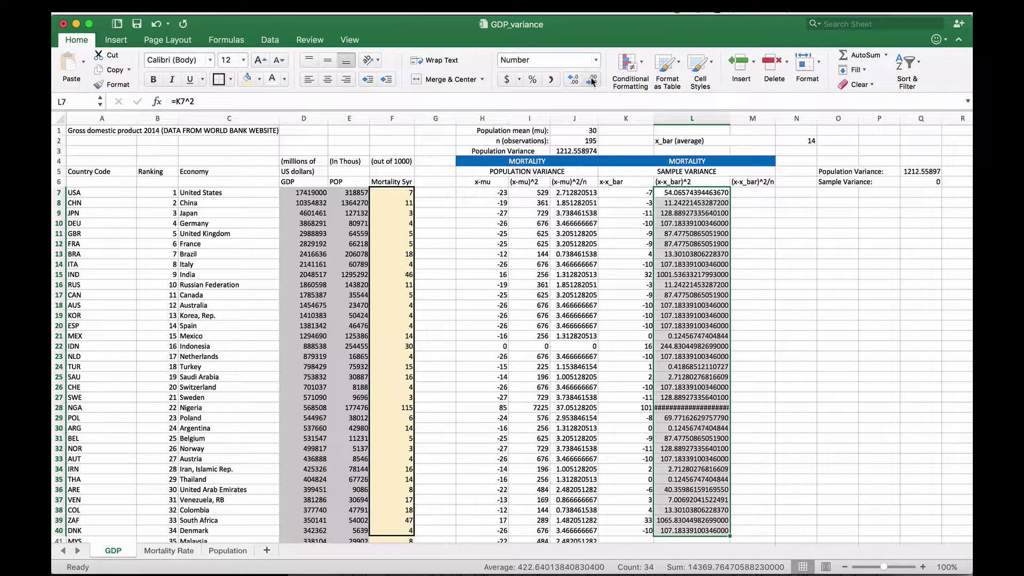
pyautogui.click(591, 80)
pyautogui.click(591, 80)
pyautogui.click(591, 80)
pyautogui.click(591, 80)
pyautogui.click(591, 80)
pyautogui.click(592, 79)
pyautogui.click(591, 79)
pyautogui.click(591, 80)
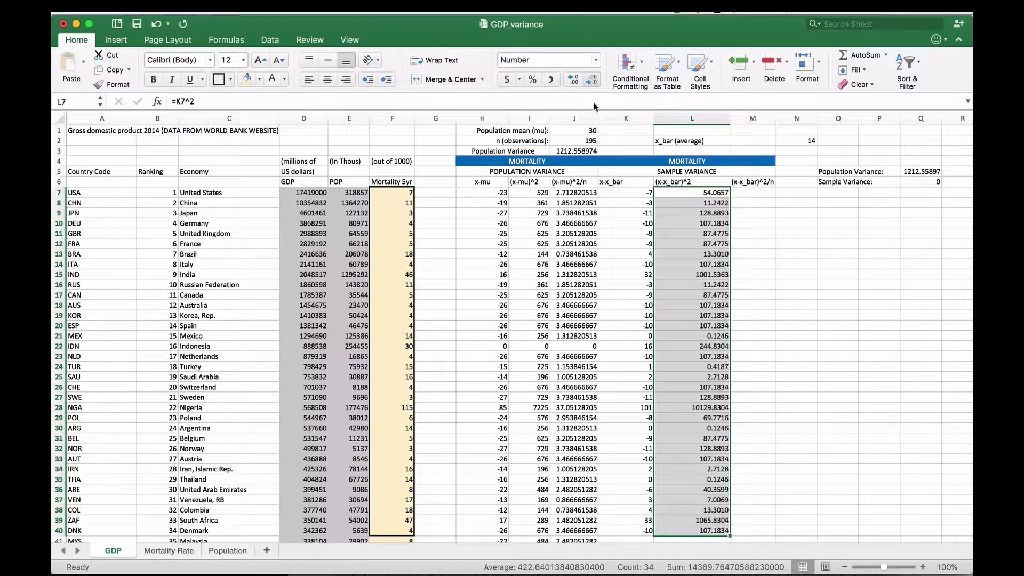
pyautogui.click(591, 79)
pyautogui.moveTo(730, 119); pyautogui.dragTo(714, 119)
# Step: Abandon the first M7 formula and check how many mortality values there are
pyautogui.click(739, 192)
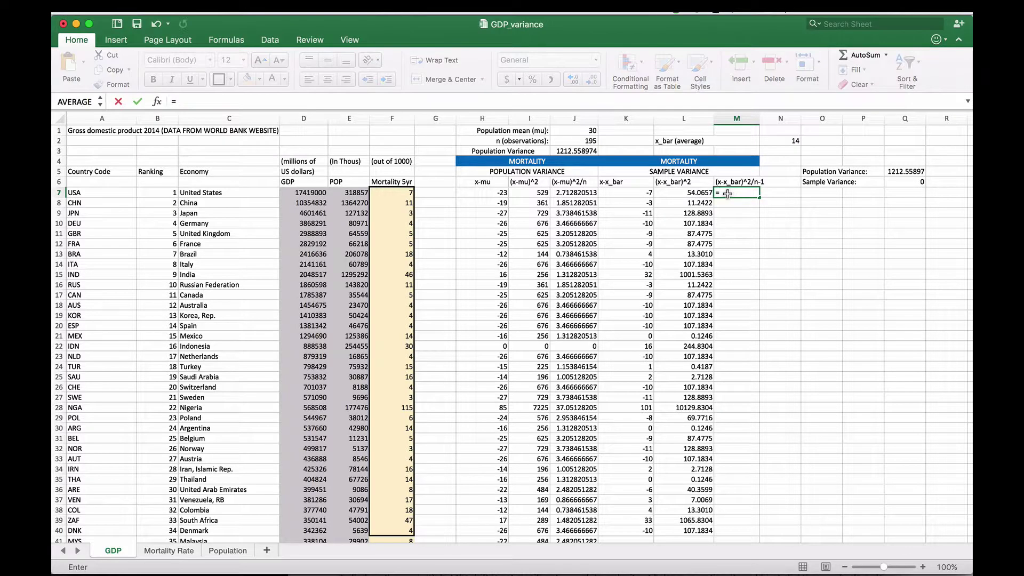
pyautogui.press('Left')
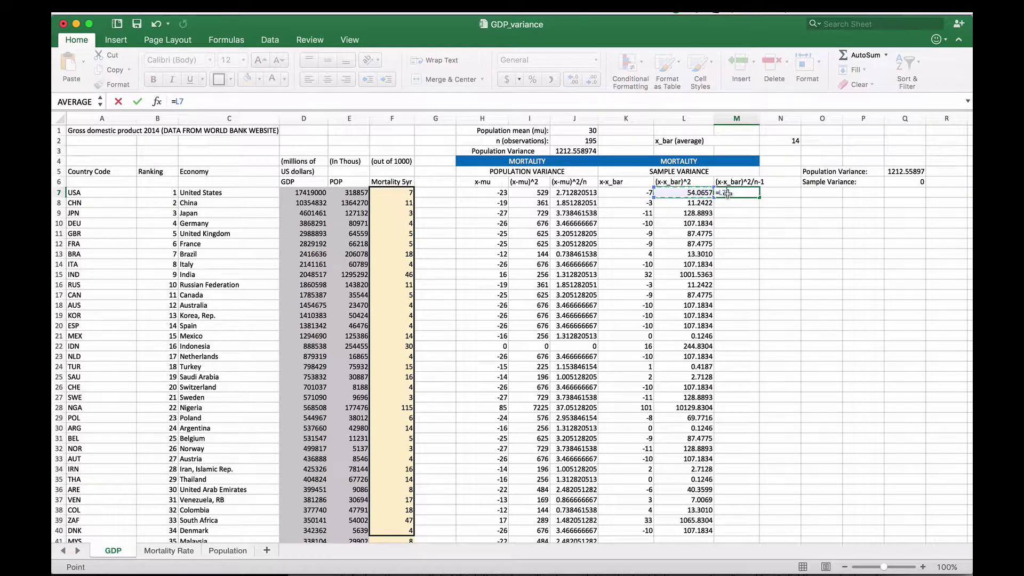
pyautogui.write('/')
pyautogui.press('Escape')
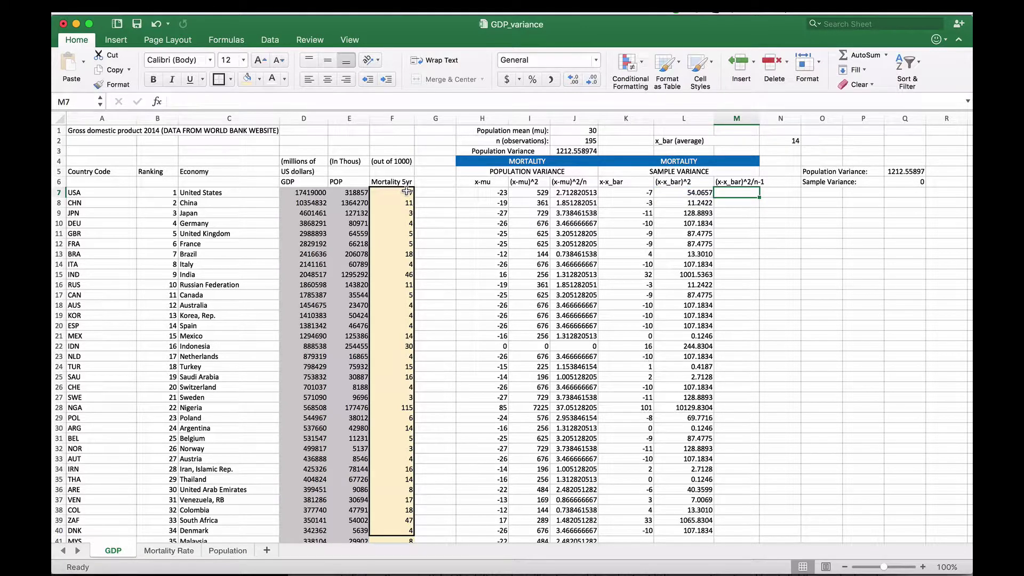
pyautogui.click(407, 191)
pyautogui.keyDown('shift'); pyautogui.click(396, 529); pyautogui.keyUp('shift')
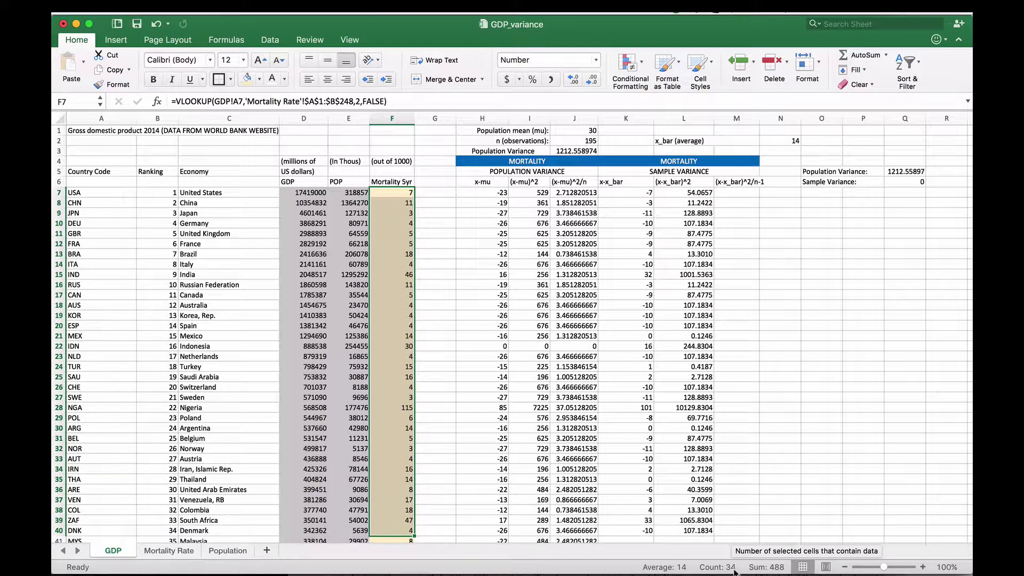
# Step: Enter =L7/33 in M7 and fill it down to row 40
pyautogui.click(740, 193)
pyautogui.write('=')
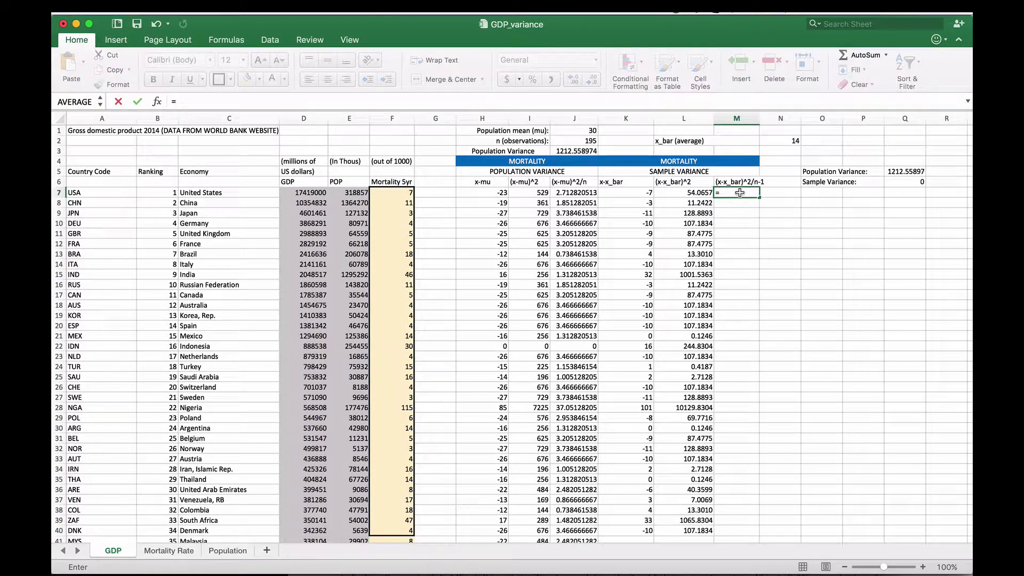
pyautogui.press('Left')
pyautogui.write('/')
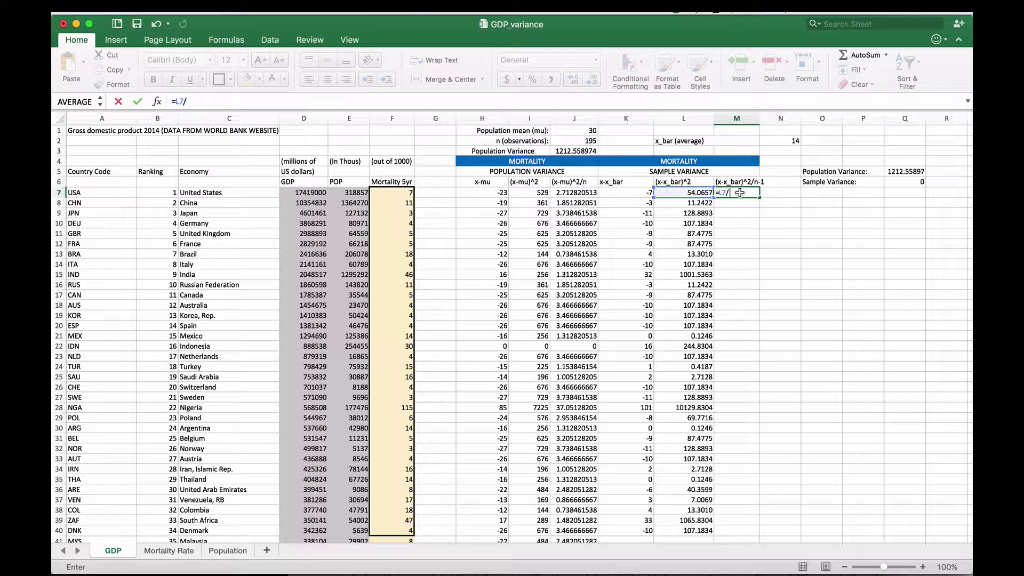
pyautogui.write('33')
pyautogui.press('Return')
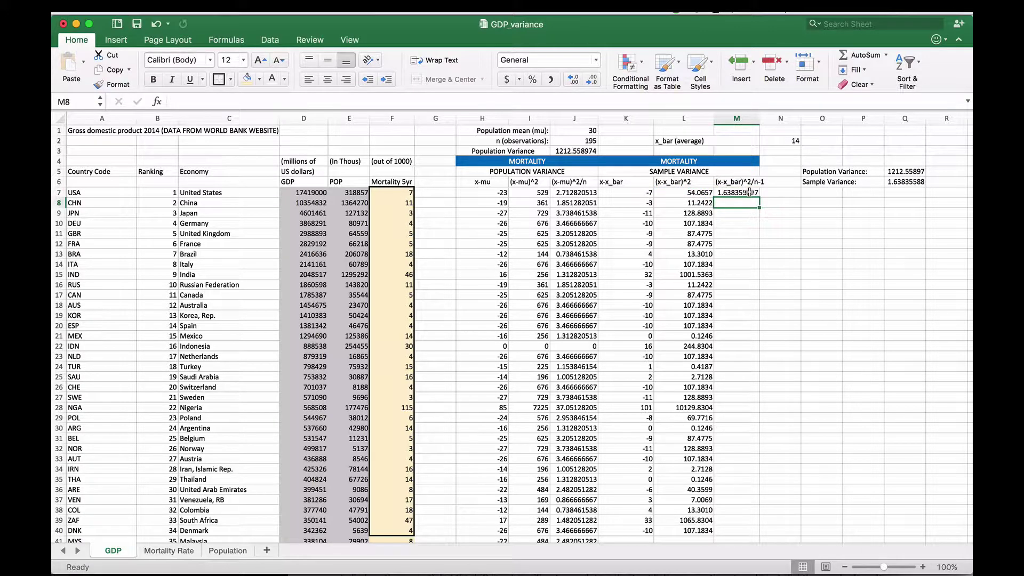
pyautogui.click(750, 192)
pyautogui.moveTo(758, 198); pyautogui.dragTo(758, 532)
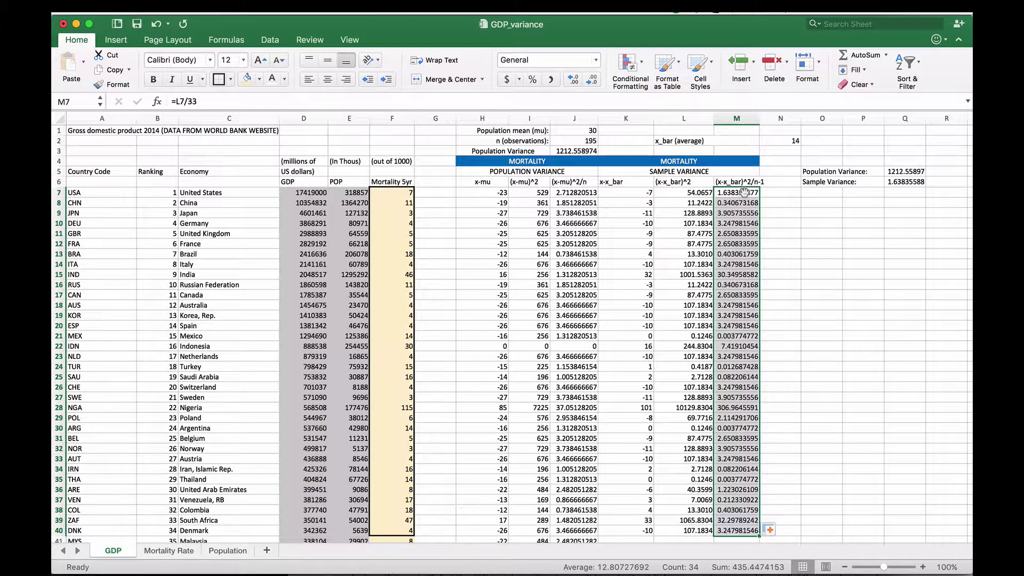
# Step: Label L3 'Sample Variance' and enter =SUM(M7:M40) in M3, giving 435.4474153
pyautogui.click(688, 148)
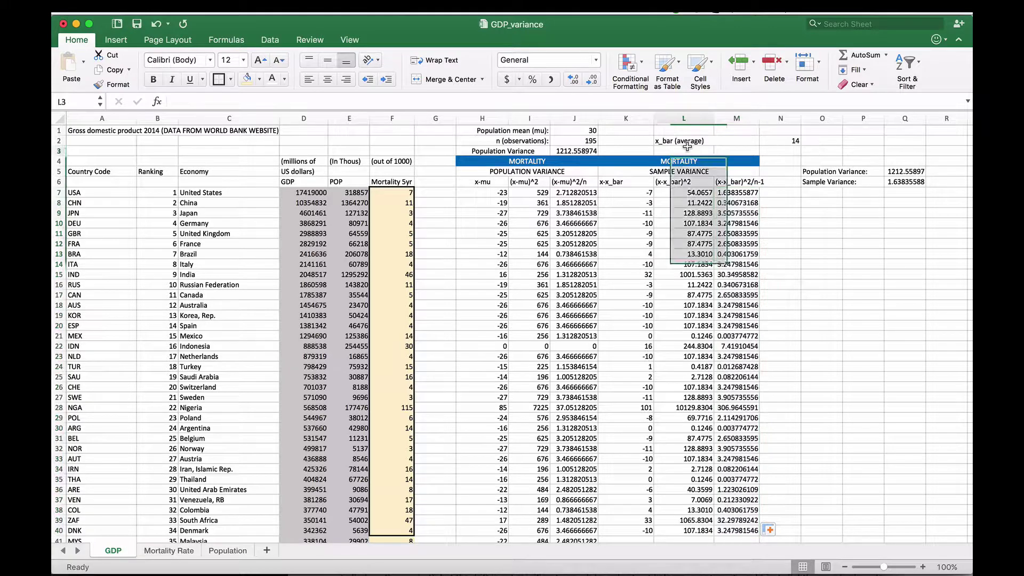
pyautogui.write('Sample VAriance')
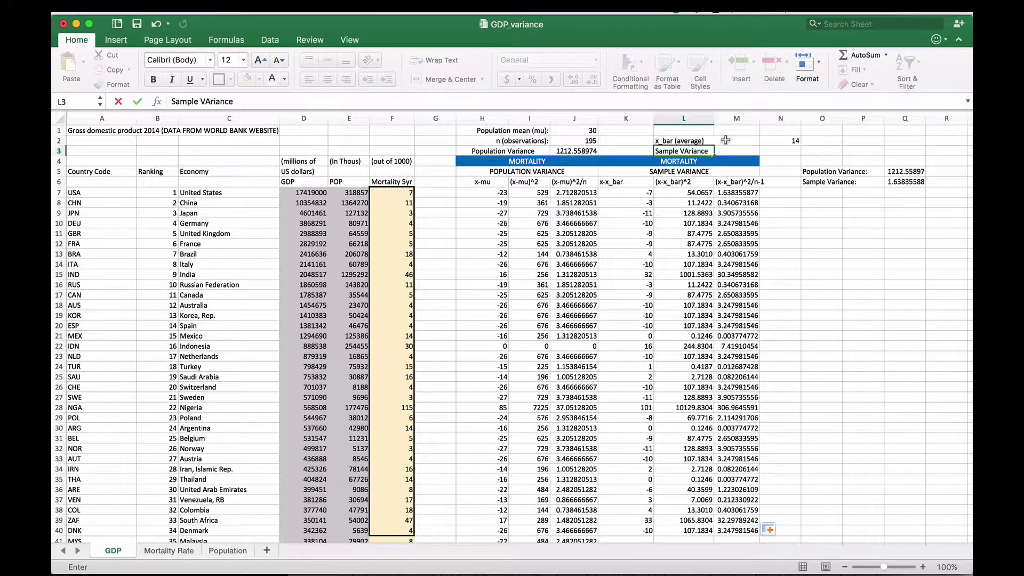
pyautogui.click(730, 150)
pyautogui.write('=SUM(')
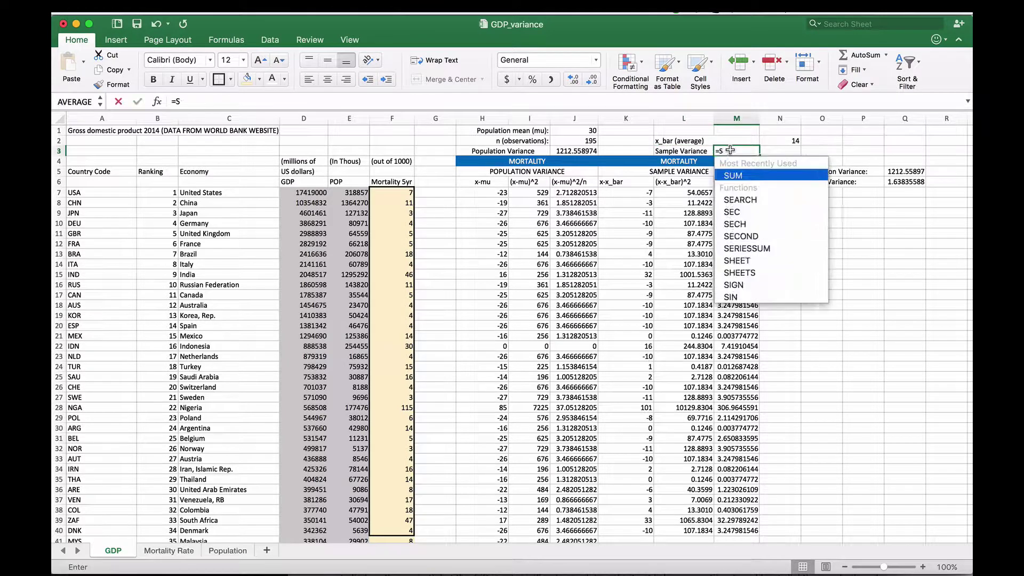
pyautogui.click(733, 191)
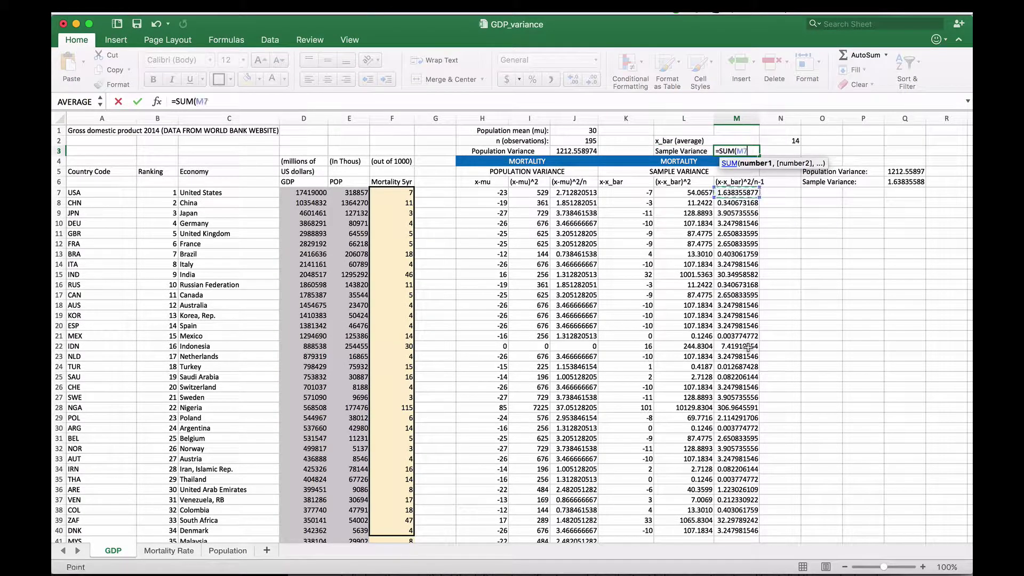
pyautogui.moveTo(736, 530); pyautogui.dragTo(736, 531)
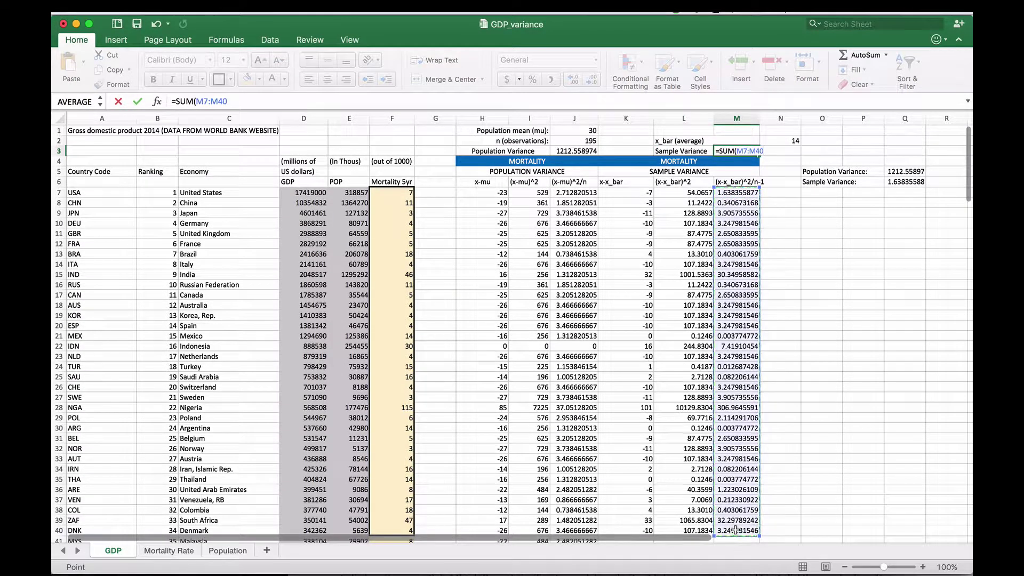
pyautogui.press('Return')
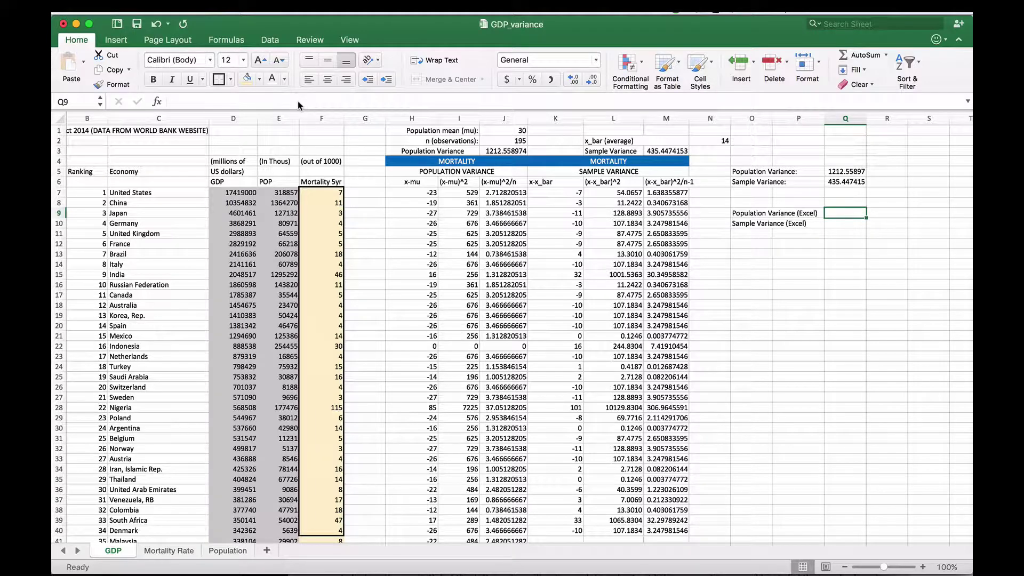
# Step: Add checks =VAR.P(F7:F201) giving 1206.72489 and =VAR.S(F7:F40) giving 435.447415
pyautogui.write('=')
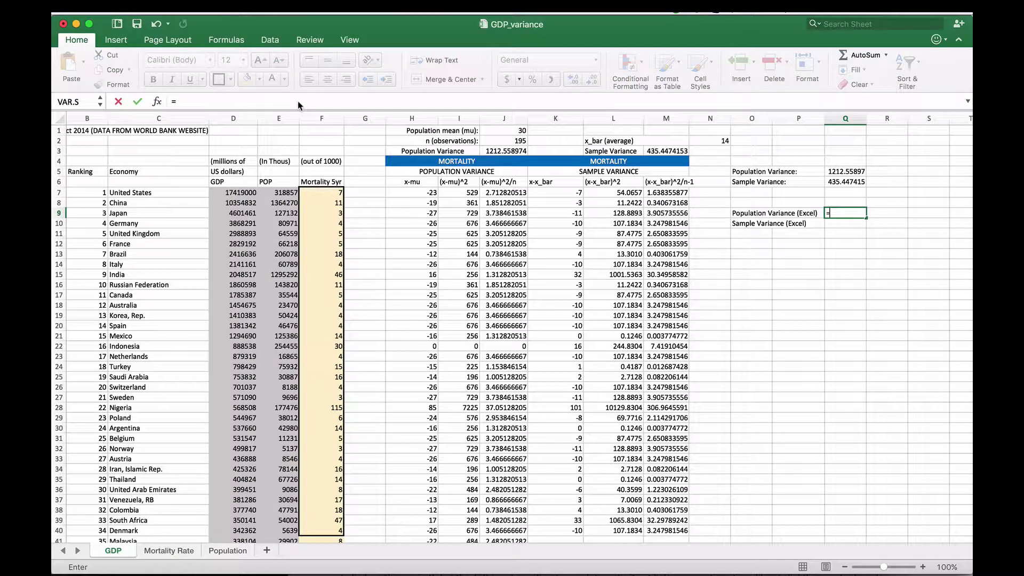
pyautogui.write('VAR.')
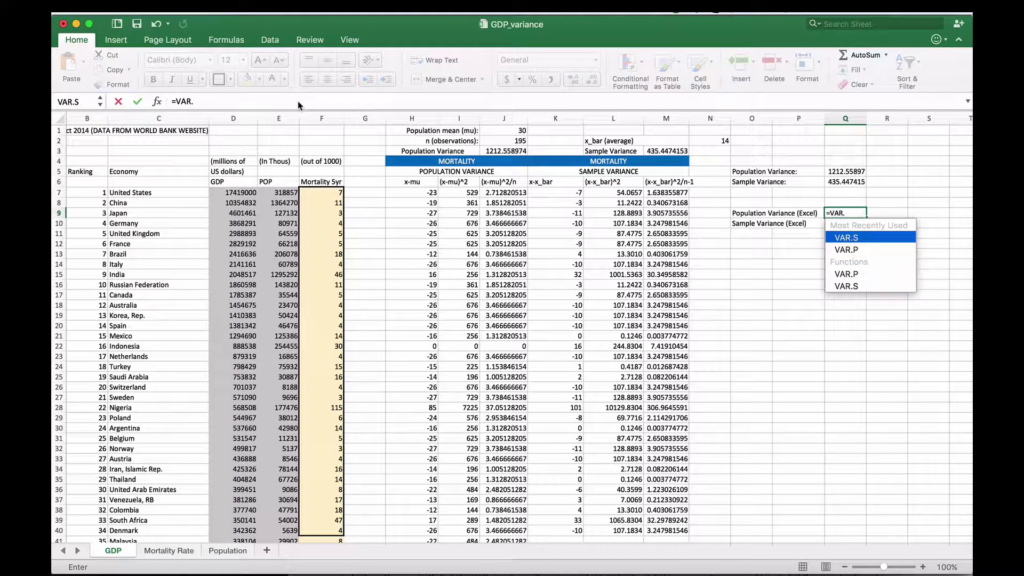
pyautogui.write('P(')
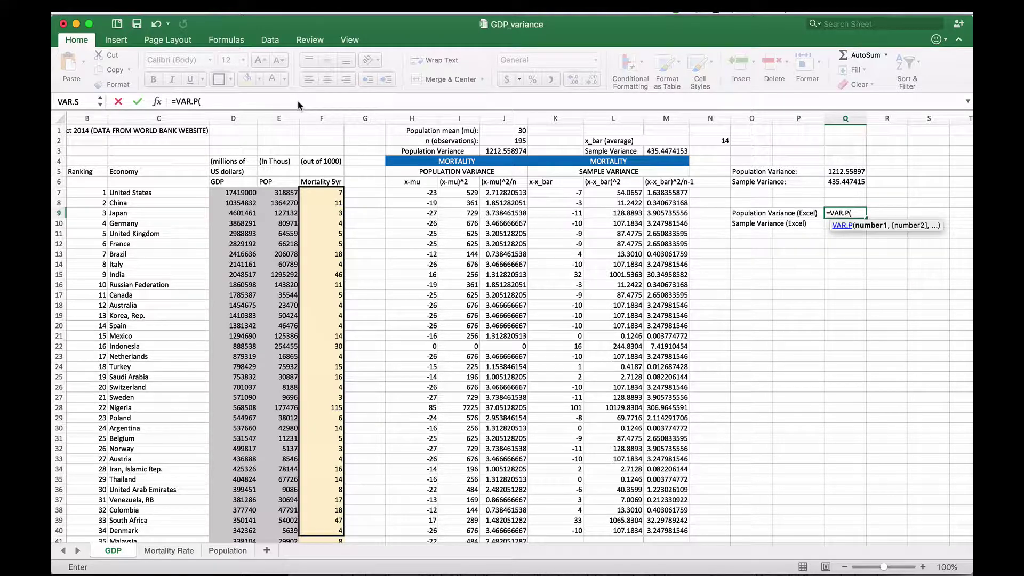
pyautogui.write('F7:')
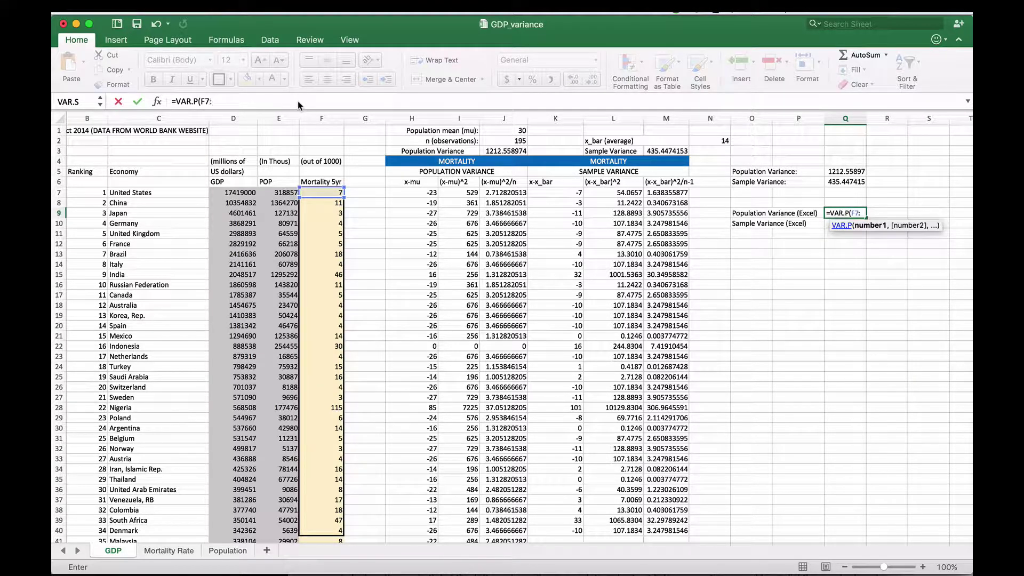
pyautogui.write('F201')
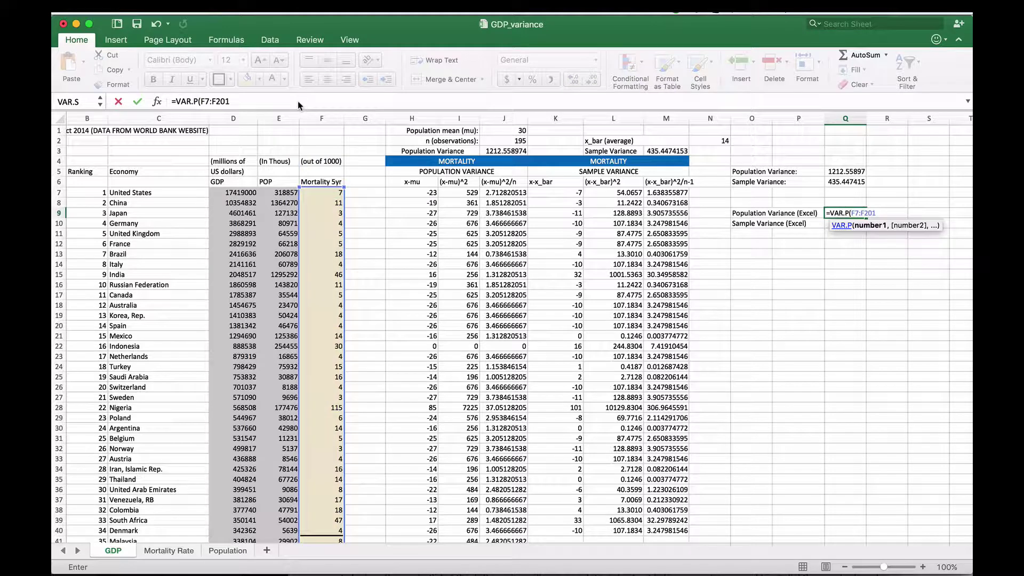
pyautogui.write(')')
pyautogui.press('Return')
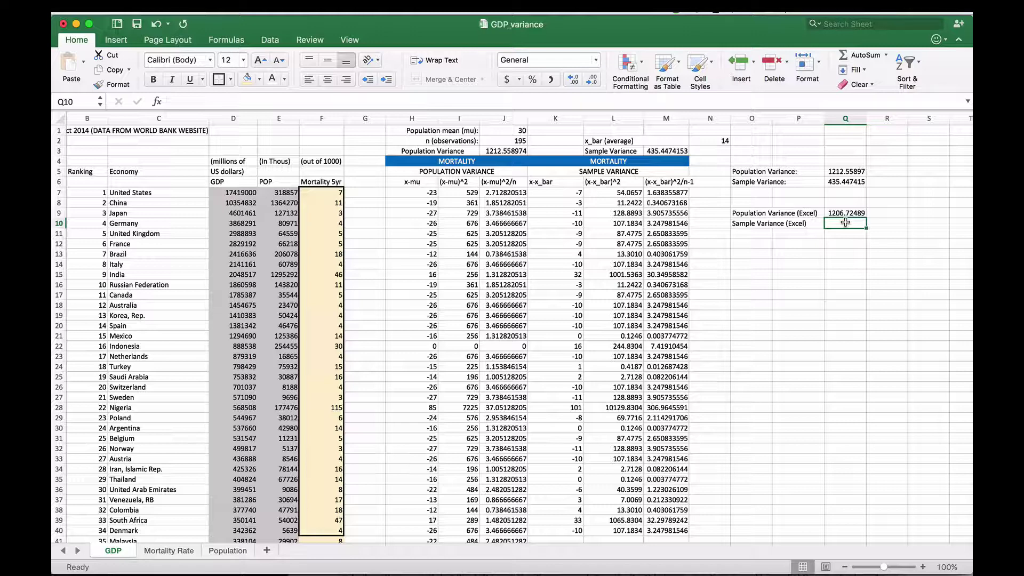
pyautogui.write('=')
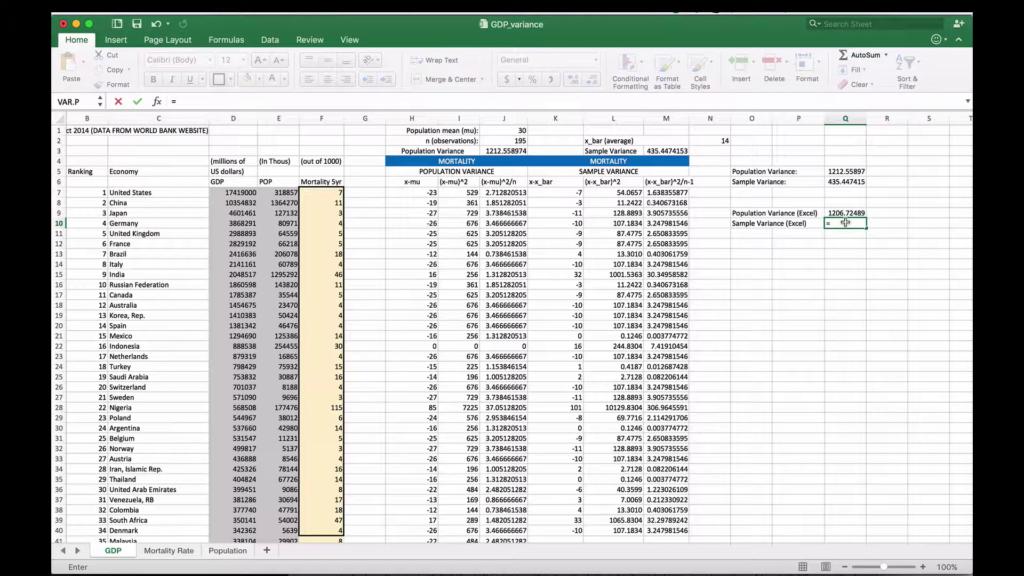
pyautogui.write('VAR.S(')
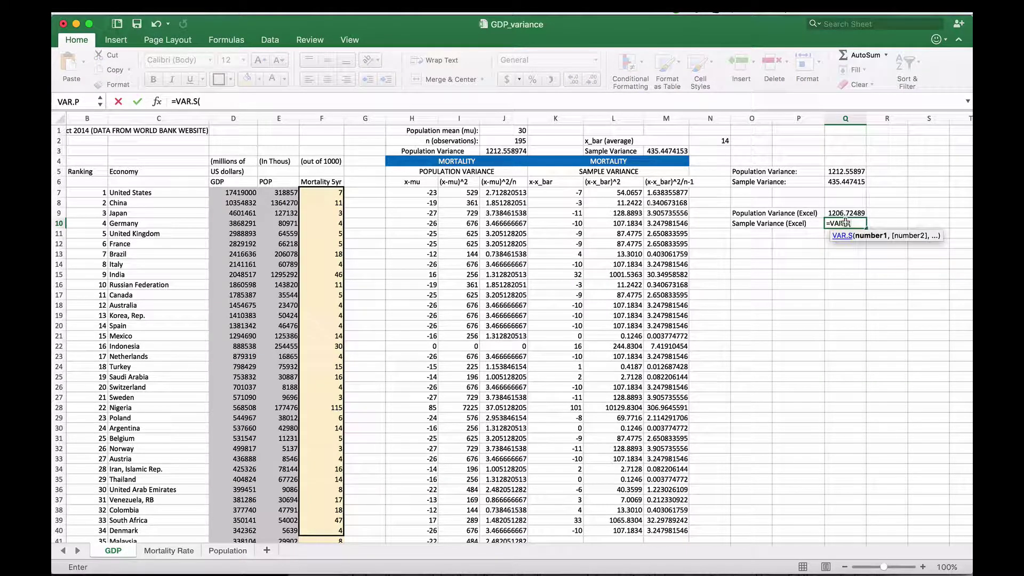
pyautogui.write('F7')
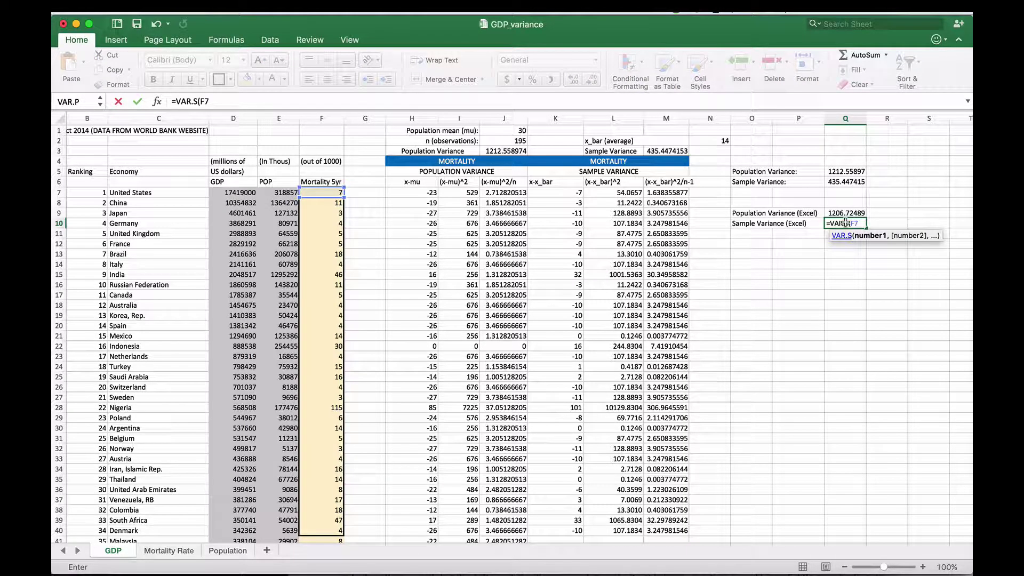
pyautogui.write(':F')
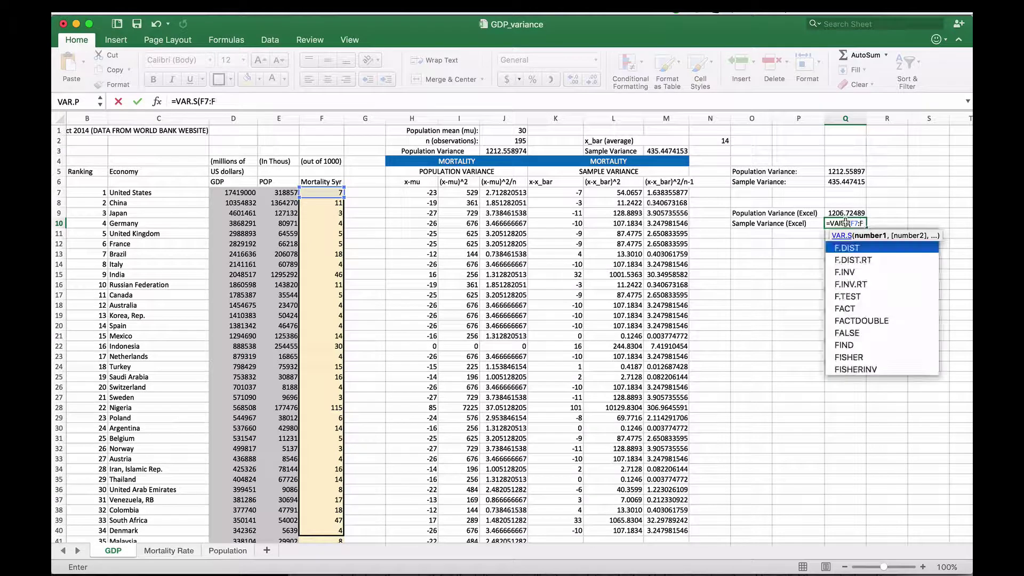
pyautogui.write('40)')
pyautogui.press('Return')
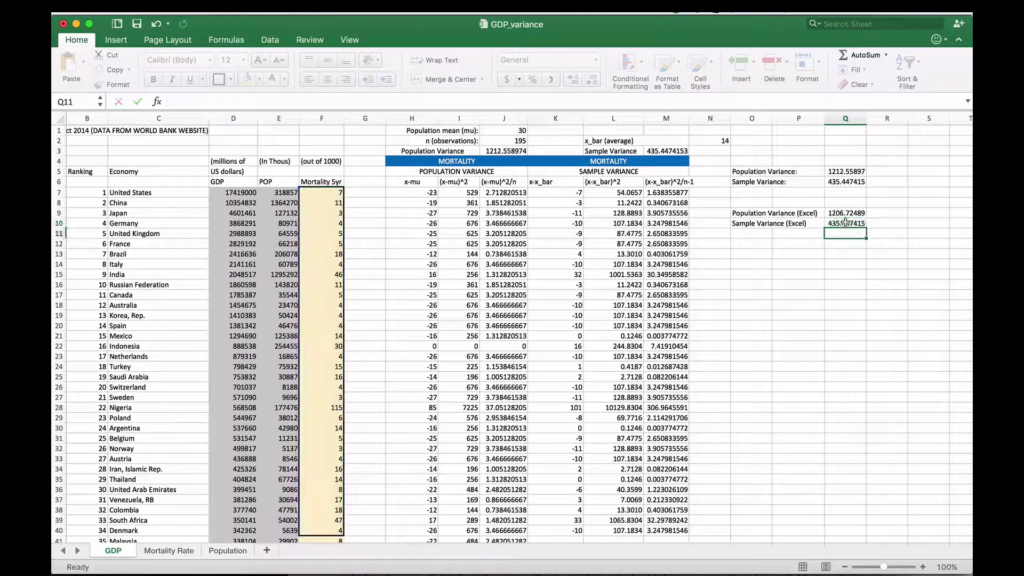